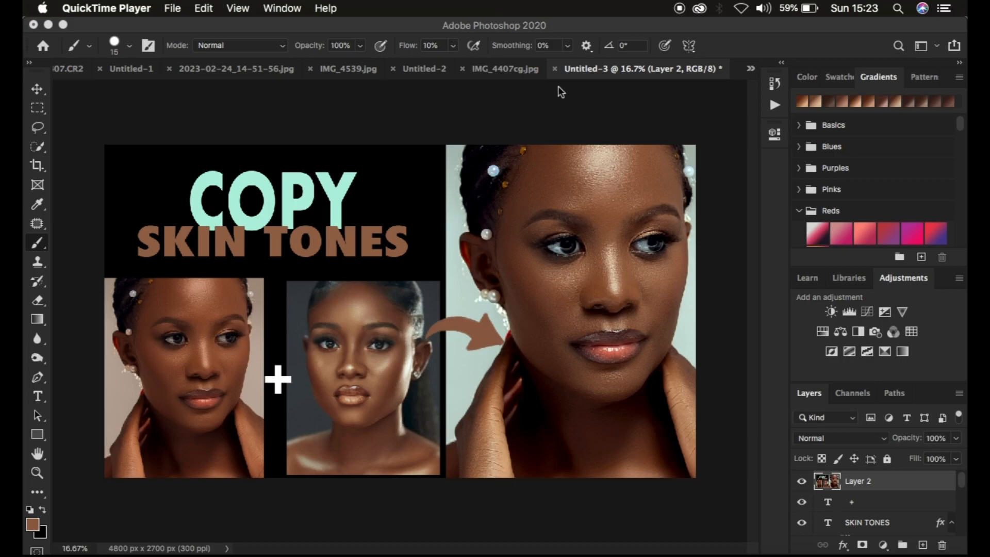
- Open the IMG_4407cg.jpg document and compare the portrait with and without the Group 1 colour grade
{"action": "left_click", "coordinate": [508, 68]}
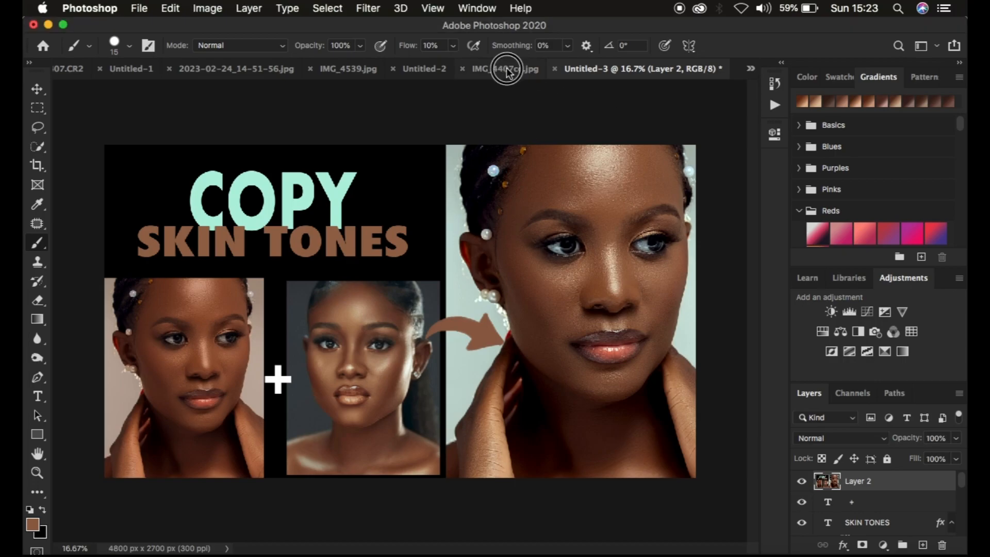
{"action": "left_click", "coordinate": [507, 68]}
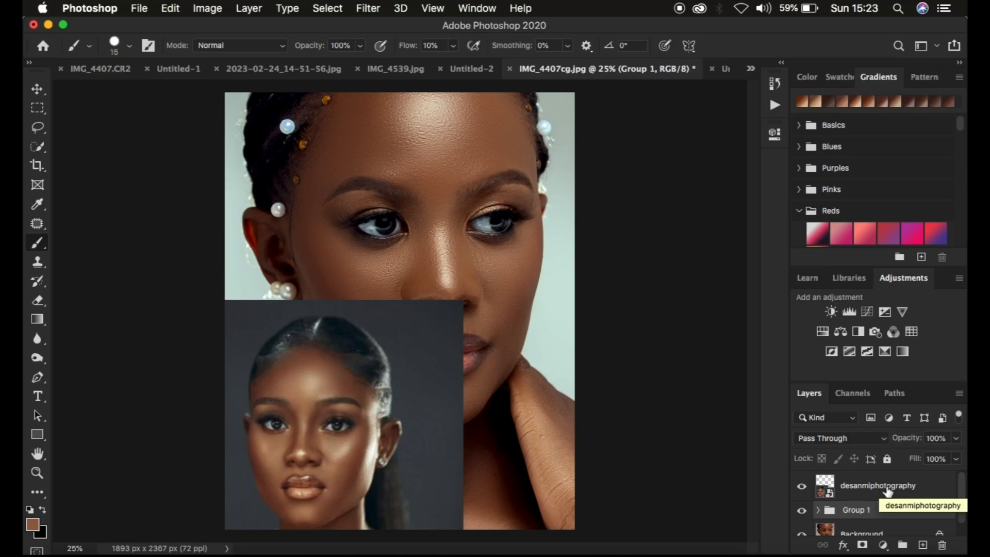
{"action": "left_click", "coordinate": [801, 511]}
{"action": "left_click", "coordinate": [801, 511]}
{"action": "left_click", "coordinate": [802, 511]}
{"action": "left_click", "coordinate": [801, 511]}
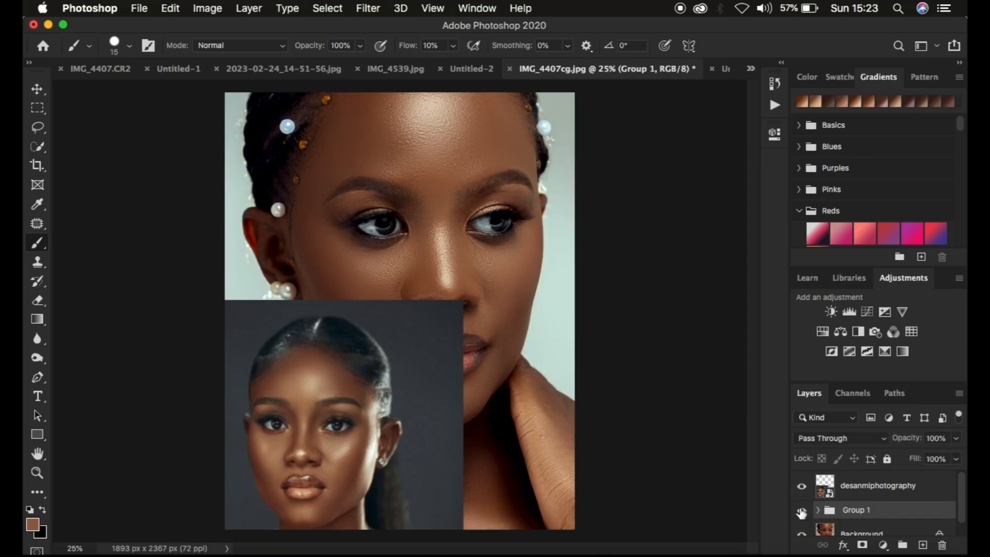
- Delete Group 1 and the old reference photo layer so that only the Background layer is left
{"action": "key", "text": "BackSpace"}
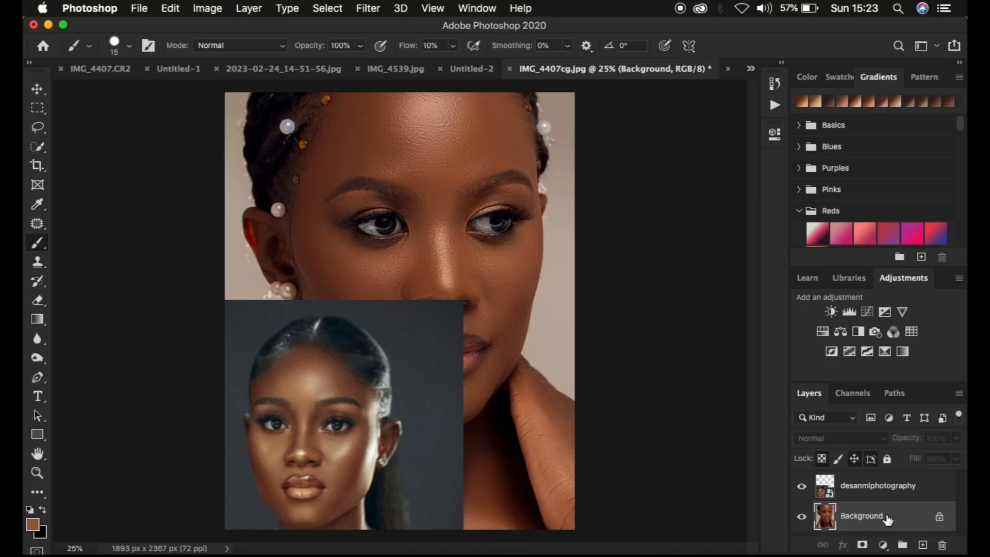
{"action": "left_click", "coordinate": [879, 495]}
{"action": "key", "text": "BackSpace"}
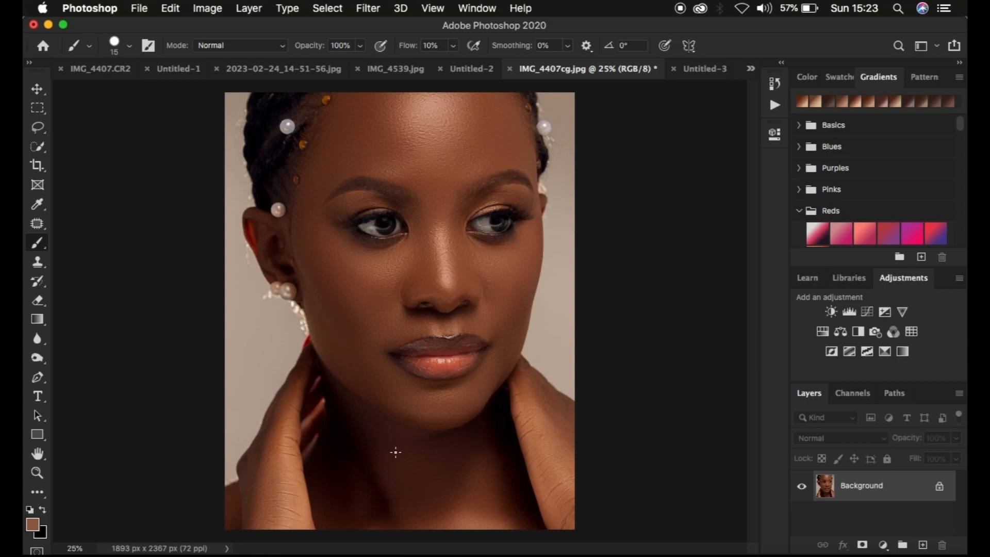
{"action": "left_click", "coordinate": [46, 555]}
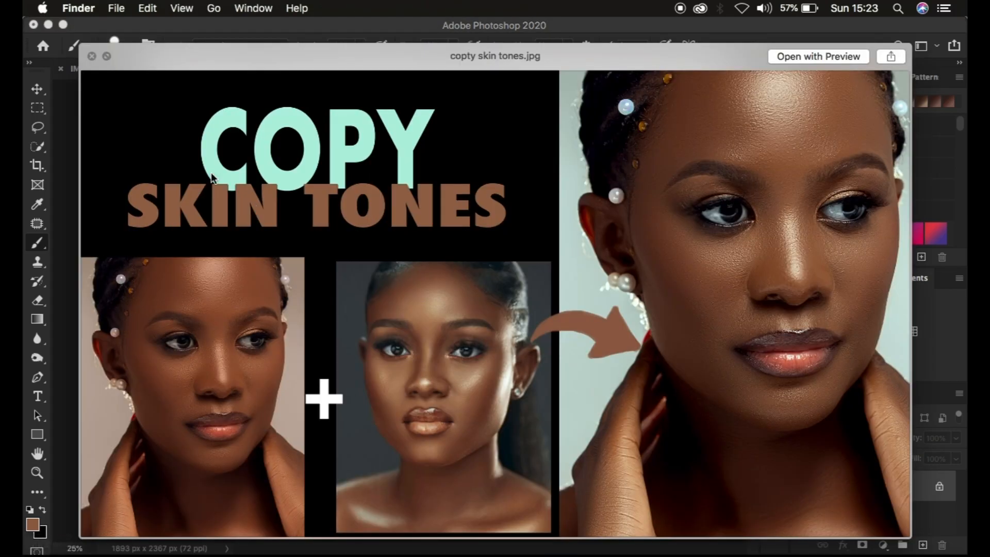
{"action": "key", "text": "space"}
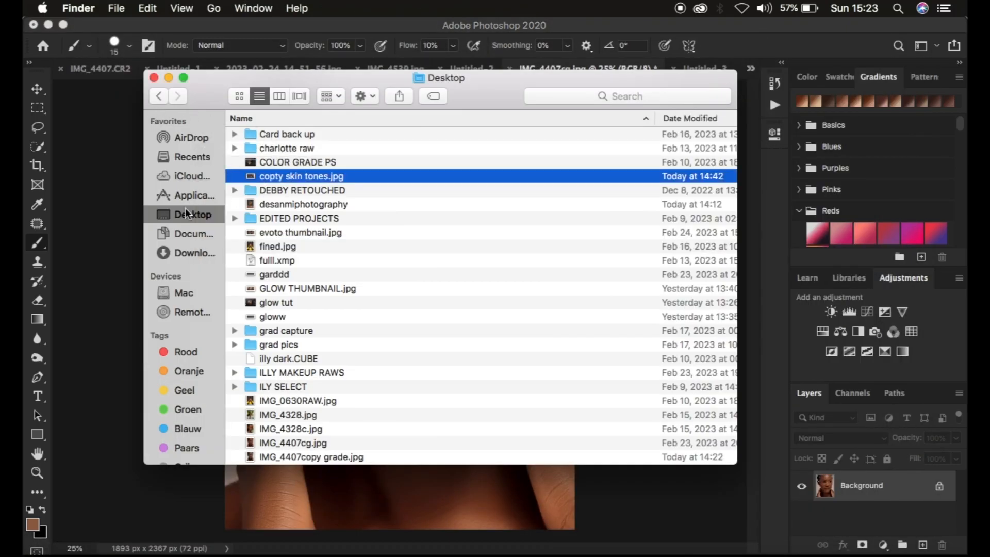
{"action": "left_click", "coordinate": [193, 253]}
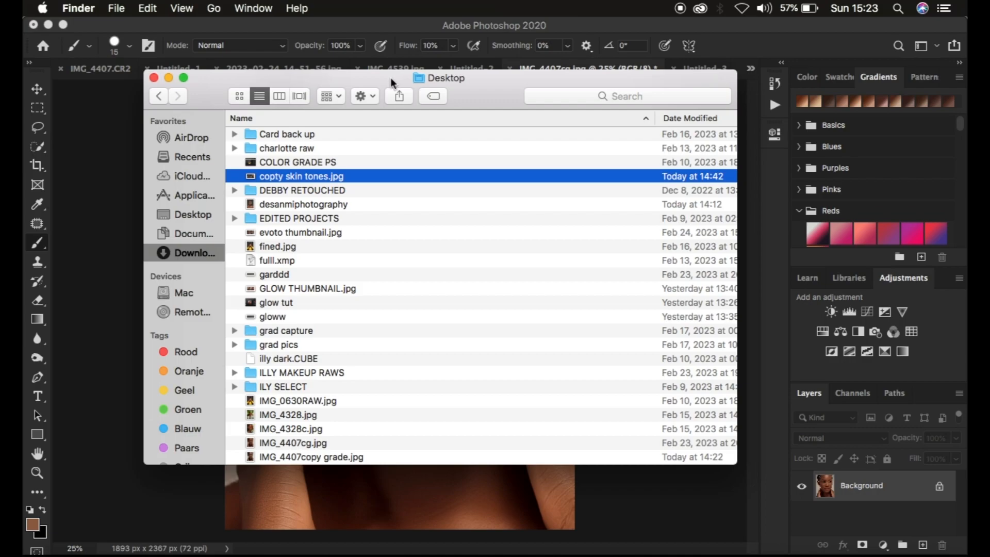
{"action": "left_click_drag", "start_coordinate": [402, 83], "coordinate": [670, 96]}
{"action": "left_click_drag", "start_coordinate": [608, 150], "coordinate": [303, 356]}
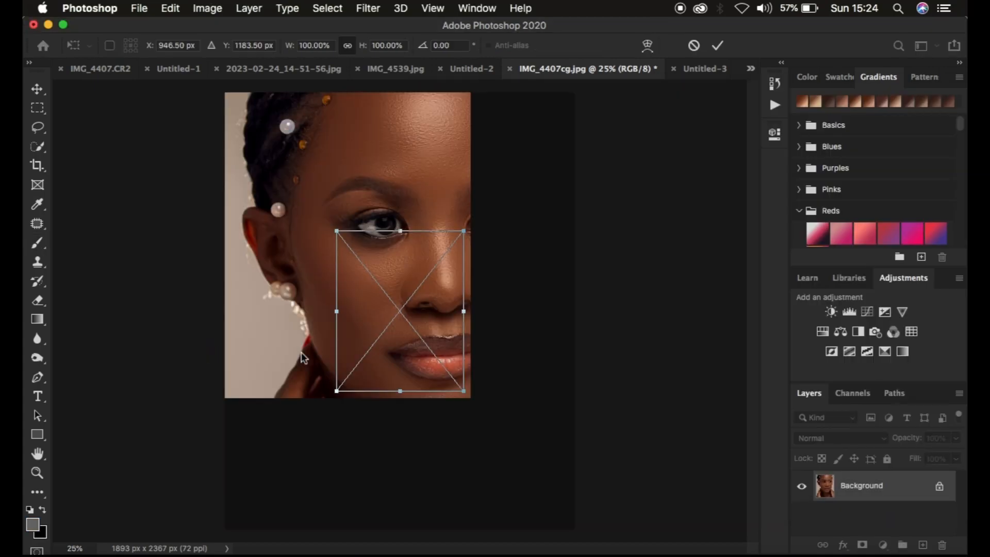
- Move the placed reference portrait to the lower-left corner of the photo, scale it to about 119%, and commit the placement
{"action": "left_click_drag", "start_coordinate": [397, 262], "coordinate": [293, 373]}
{"action": "left_click_drag", "start_coordinate": [361, 500], "coordinate": [374, 519]}
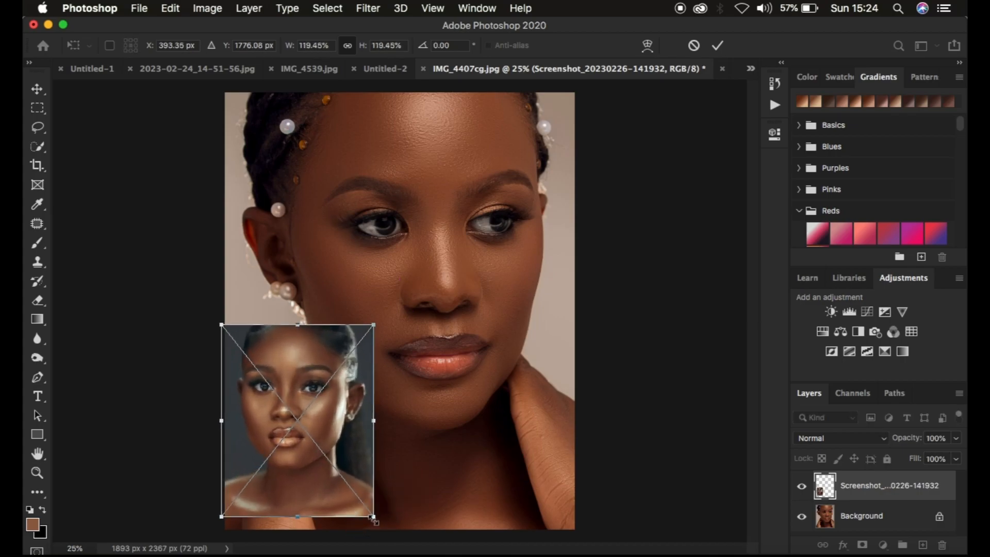
{"action": "key", "text": "Return"}
{"action": "key", "text": "b"}
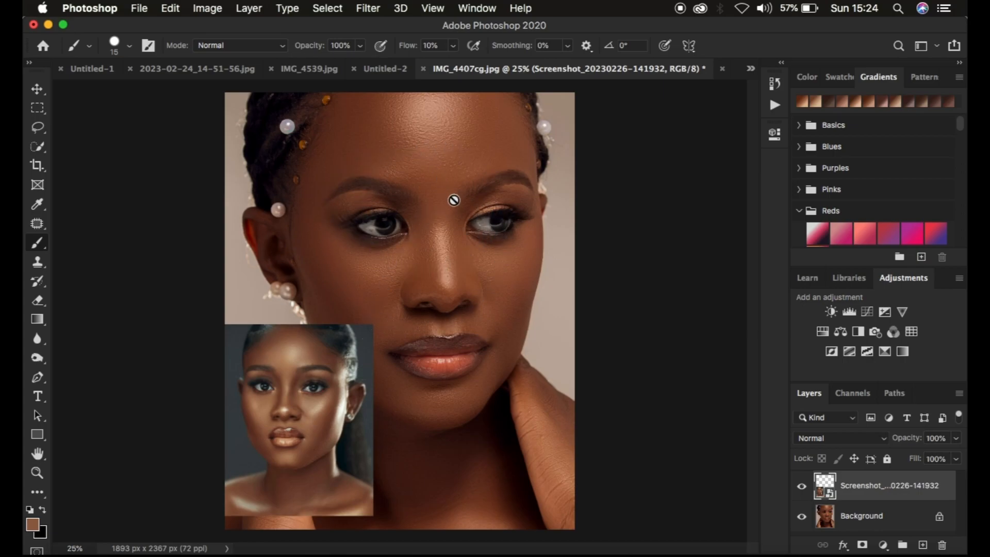
- Add a Curves adjustment layer directly above the Background layer and make its adjustment, not its mask, active
{"action": "left_click", "coordinate": [873, 520]}
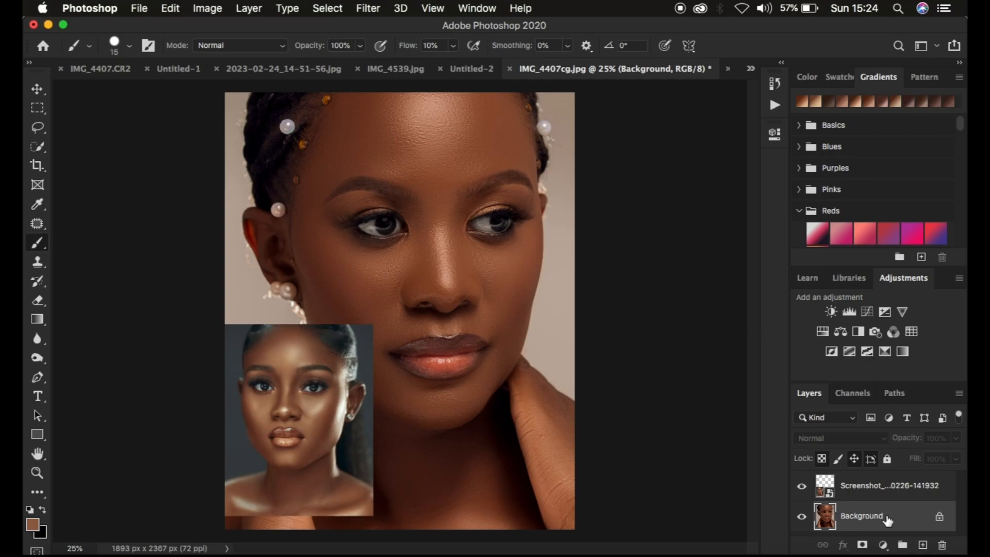
{"action": "left_click", "coordinate": [883, 547]}
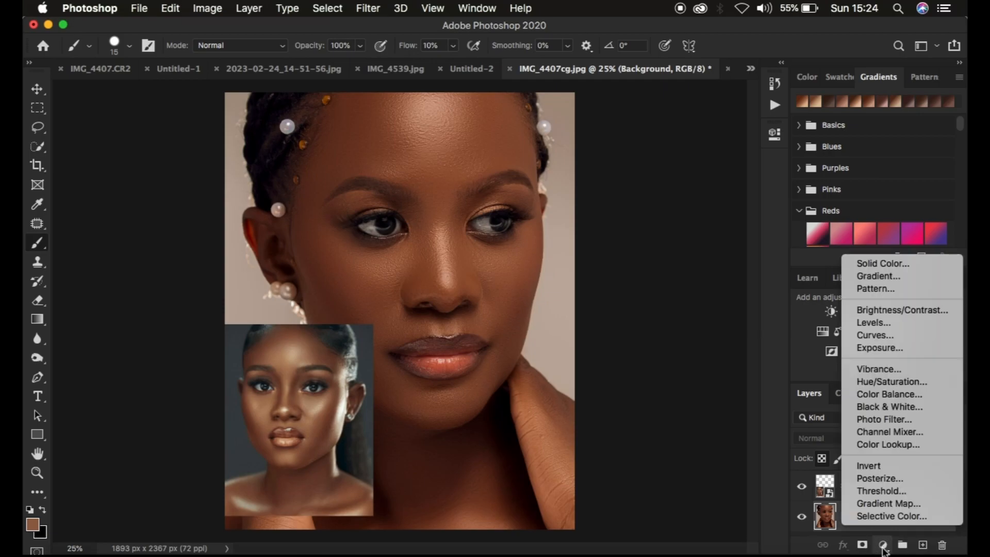
{"action": "left_click", "coordinate": [877, 335]}
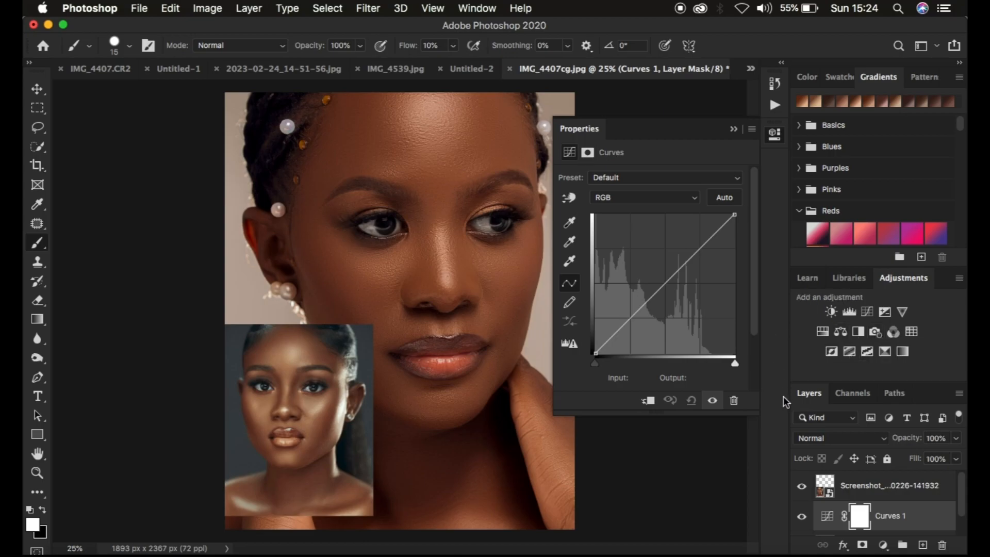
{"action": "scroll", "coordinate": [916, 512], "scroll_direction": "down", "scroll_amount": 2}
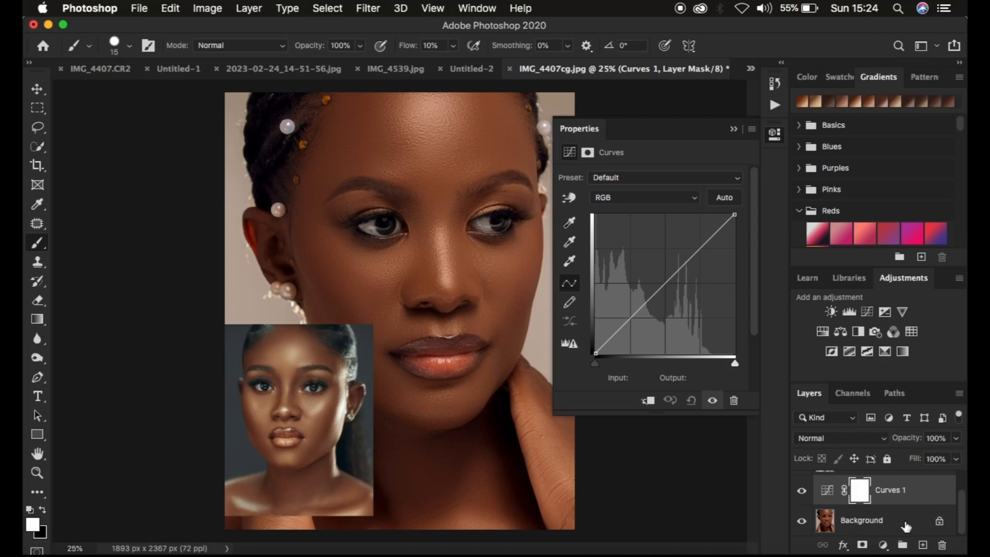
{"action": "scroll", "coordinate": [905, 526], "scroll_direction": "up", "scroll_amount": 2}
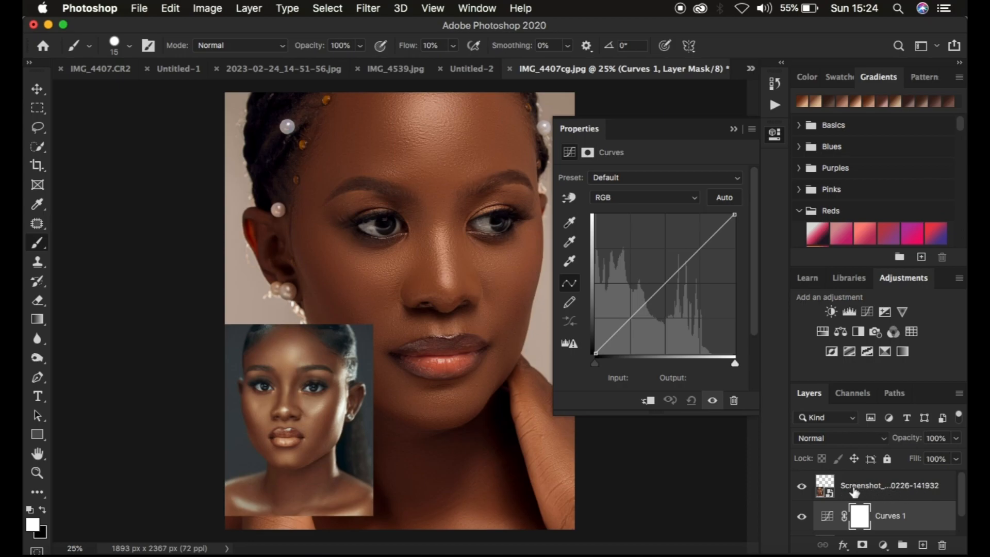
{"action": "left_click", "coordinate": [827, 519]}
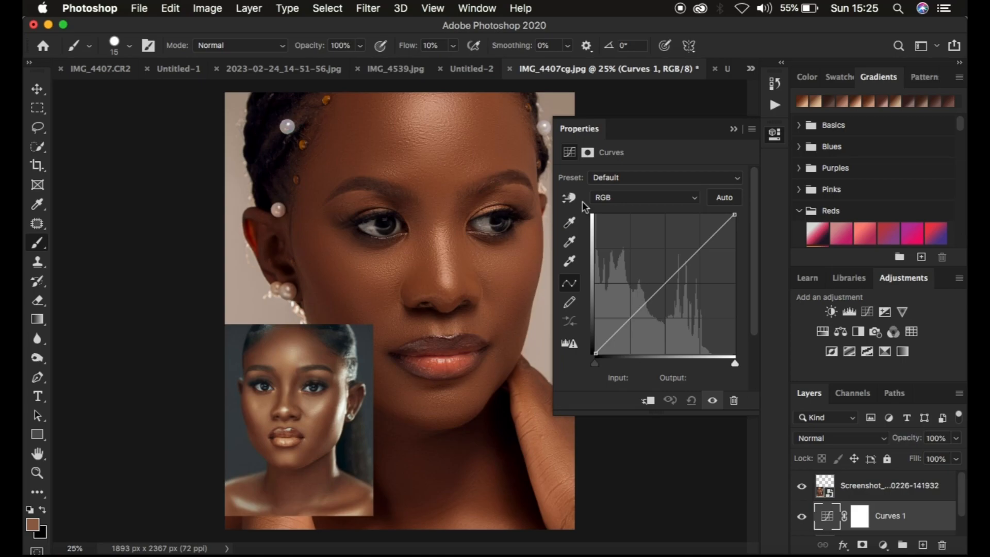
- Set the Curves target highlight colour to dfd4bd, sampled from the reference portrait's nose highlight, without saving it as a default
{"action": "double_click", "coordinate": [570, 263]}
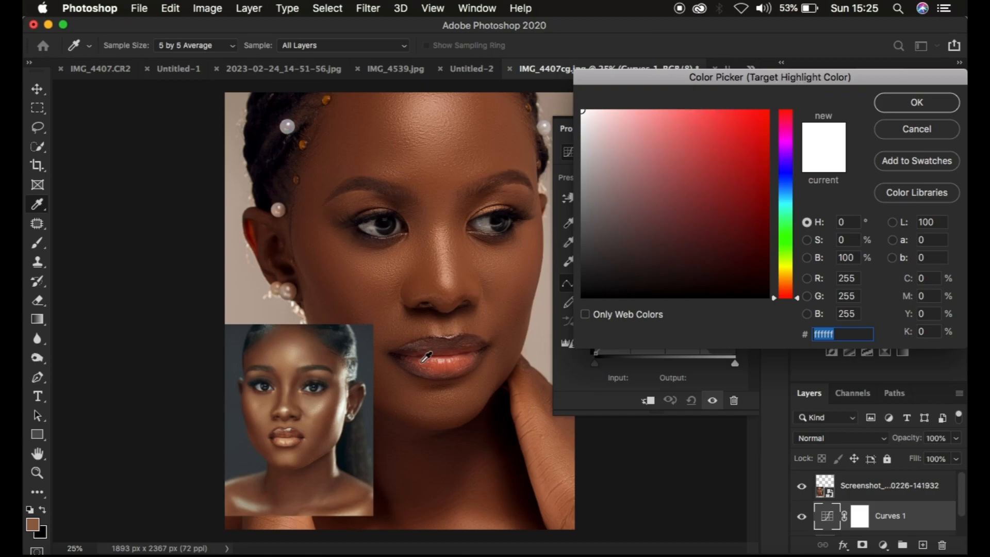
{"action": "scroll", "coordinate": [425, 356], "scroll_direction": "up", "scroll_amount": 1}
{"action": "scroll", "coordinate": [426, 356], "scroll_direction": "up", "scroll_amount": 1}
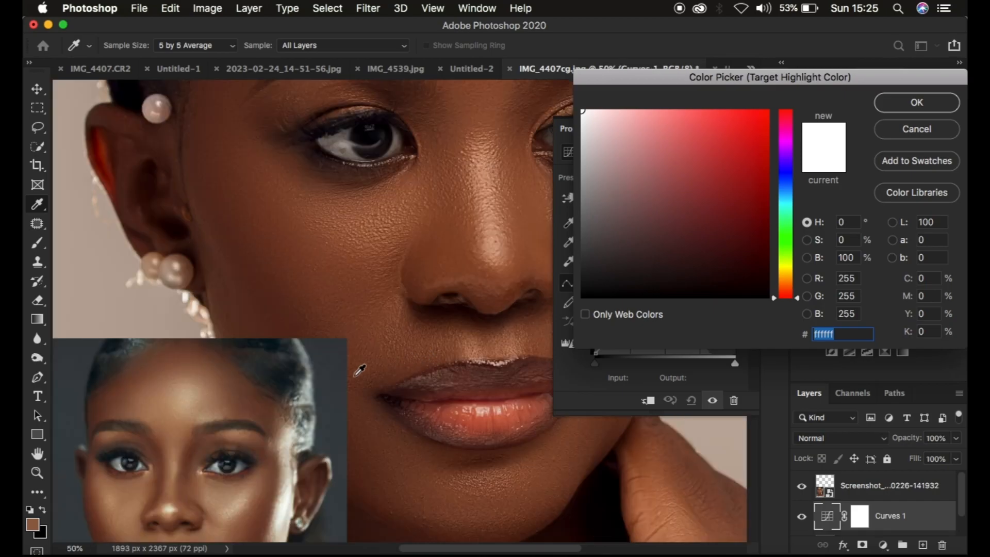
{"action": "scroll", "coordinate": [359, 370], "scroll_direction": "up", "scroll_amount": 1}
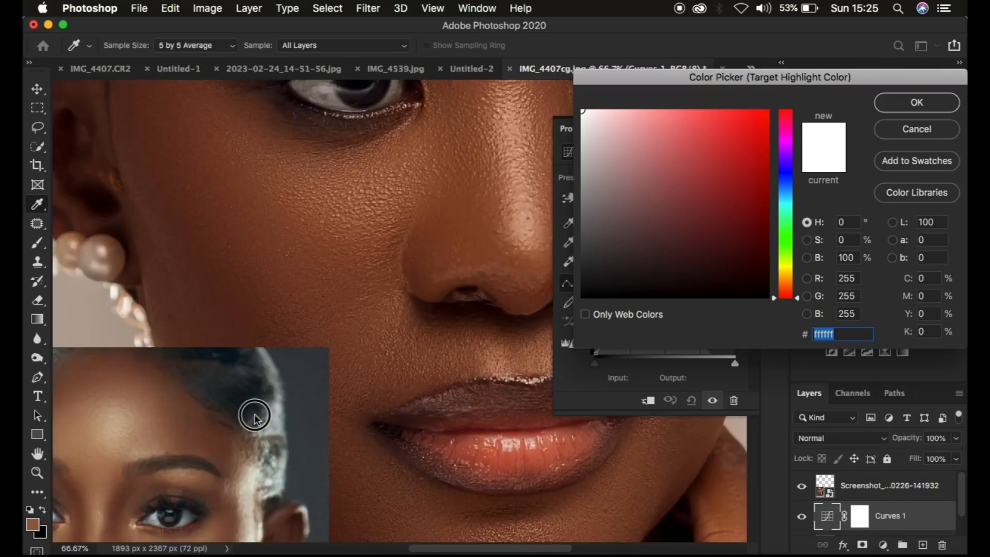
{"action": "left_click_drag", "start_coordinate": [263, 418], "coordinate": [271, 411]}
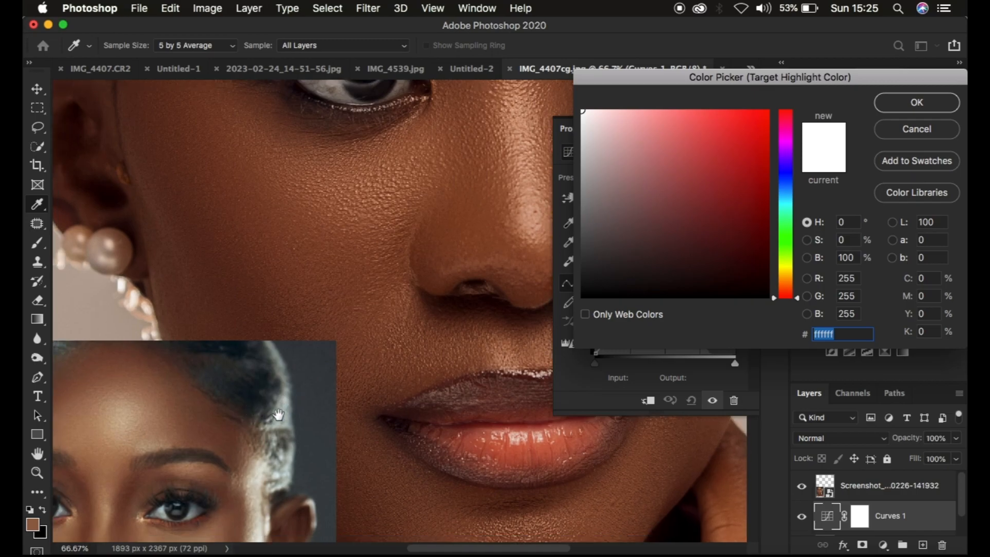
{"action": "left_click_drag", "start_coordinate": [302, 380], "coordinate": [376, 284]}
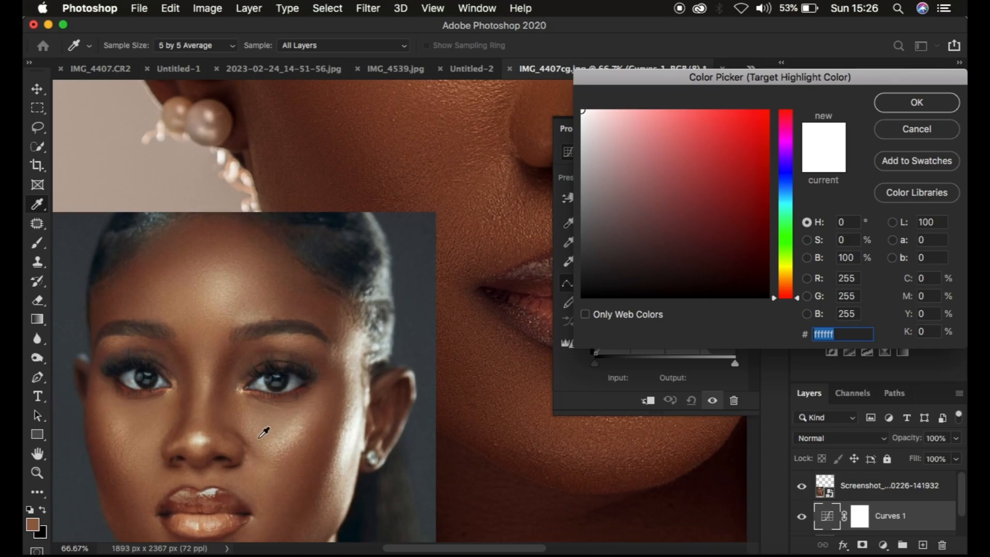
{"action": "left_click", "coordinate": [202, 440]}
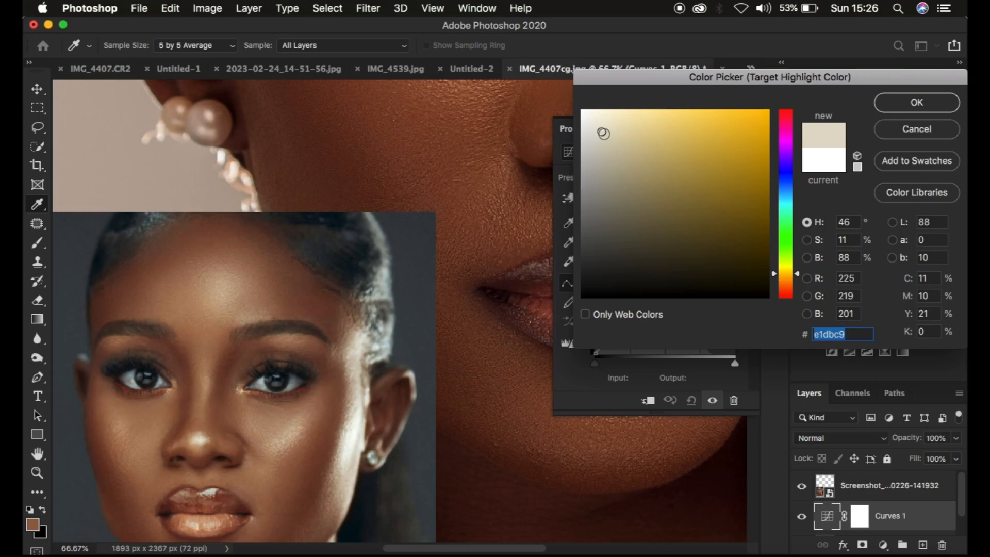
{"action": "left_click", "coordinate": [205, 435]}
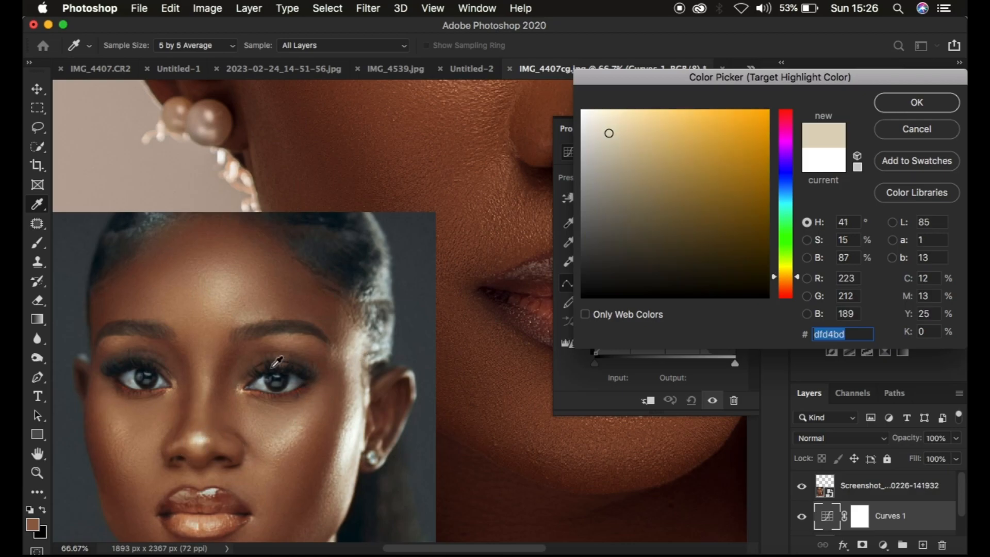
{"action": "left_click", "coordinate": [907, 105]}
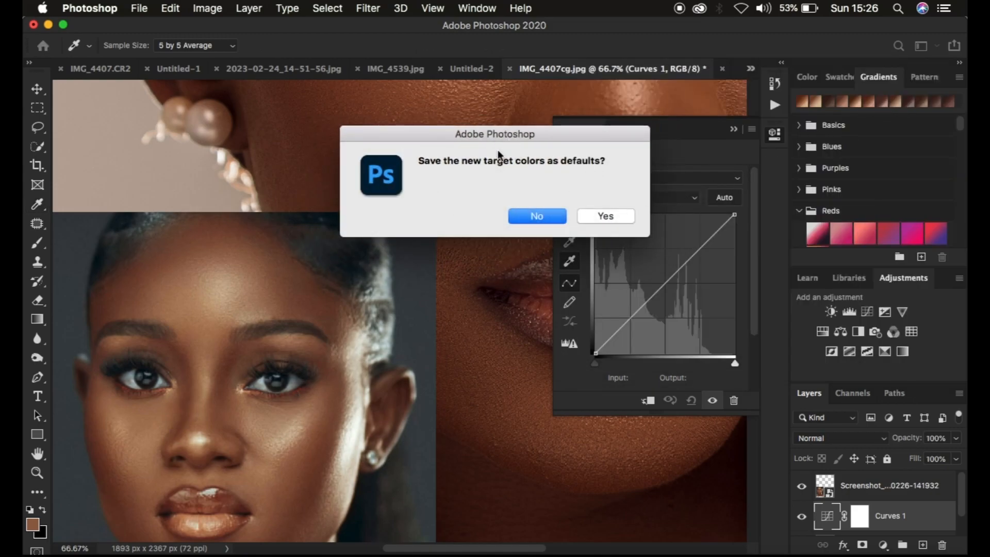
{"action": "left_click", "coordinate": [534, 218]}
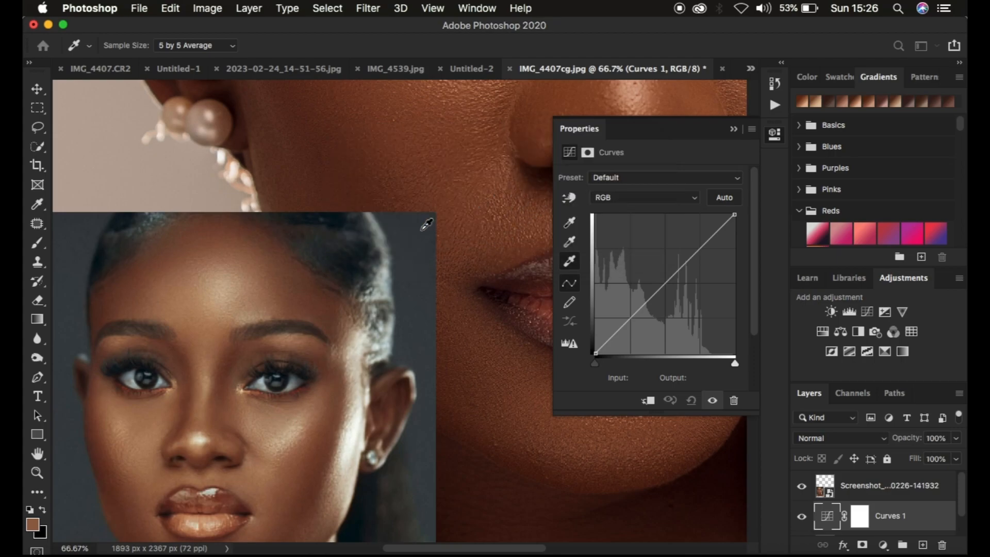
- Apply the Curves white-point sampler to the bright highlight on the main portrait's nose
{"action": "key", "text": "super+minus"}
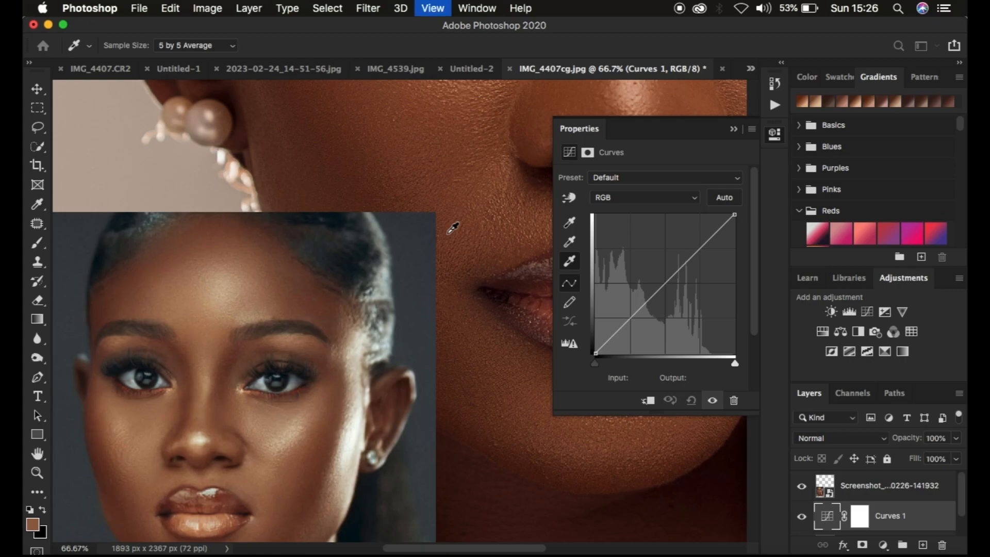
{"action": "key", "text": "super+minus"}
{"action": "key", "text": "super+minus"}
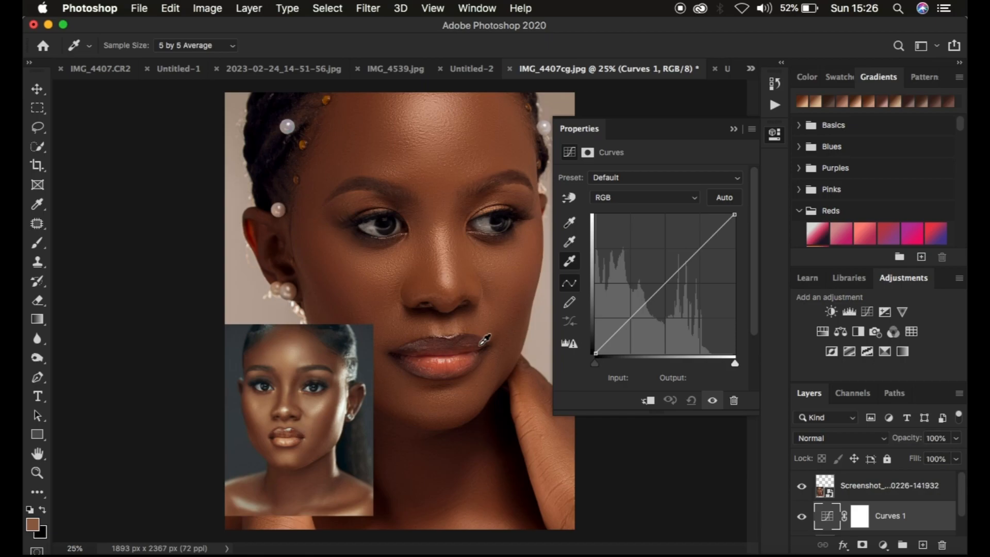
{"action": "left_click", "coordinate": [447, 280]}
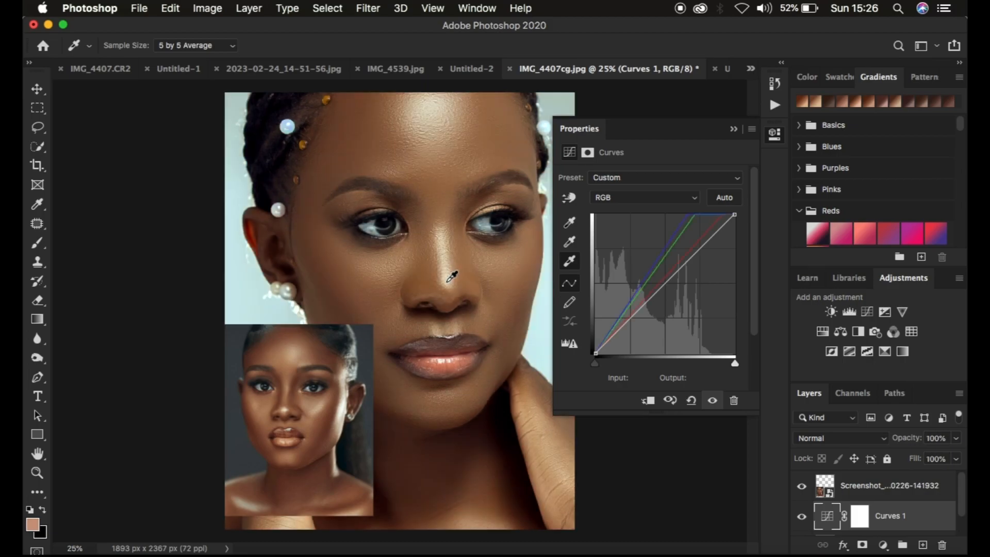
- Set the Curves target midtone colour to 7b503b, sampled from the side of the reference portrait's forehead, without saving it as a default
{"action": "double_click", "coordinate": [570, 244]}
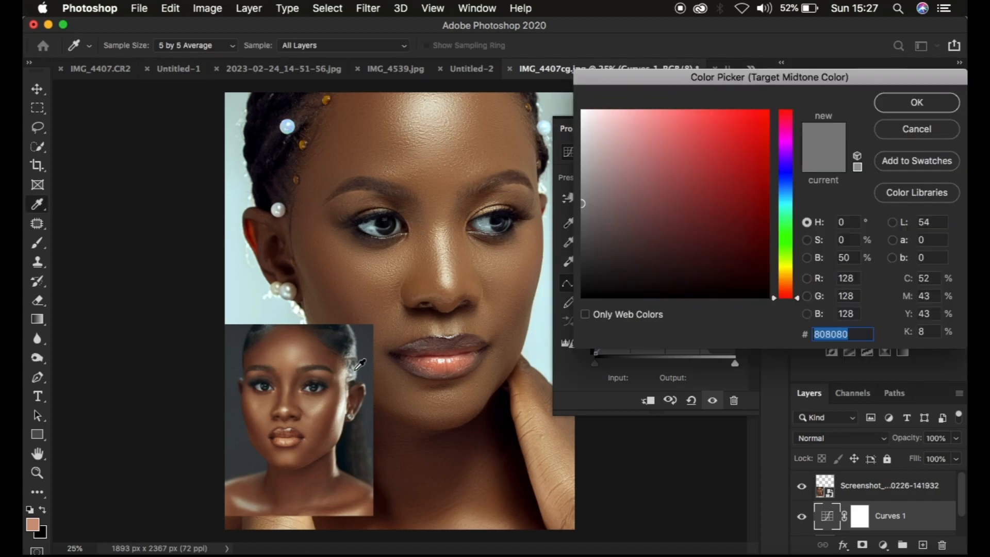
{"action": "key", "text": "super+equal"}
{"action": "key", "text": "super+equal"}
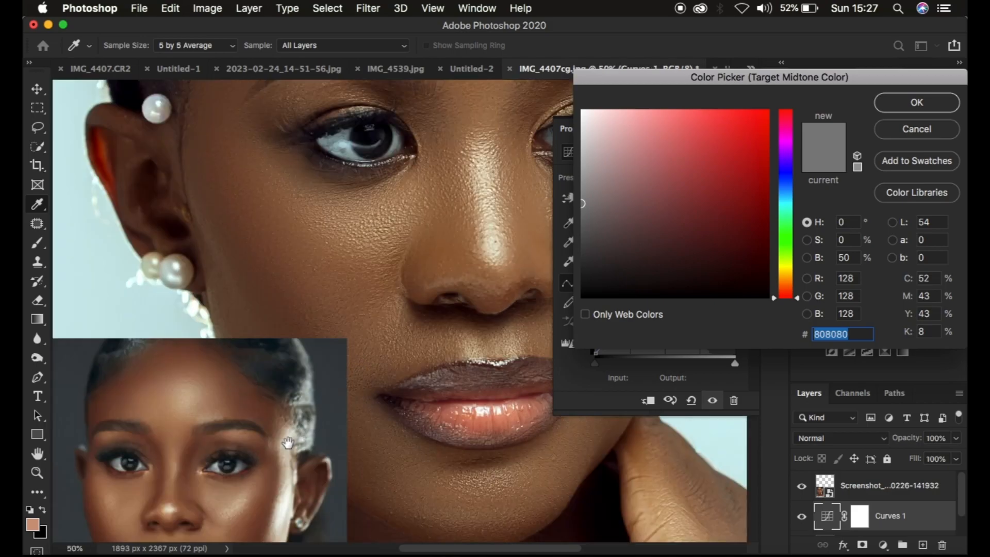
{"action": "key", "text": "super+minus"}
{"action": "key", "text": "super+minus"}
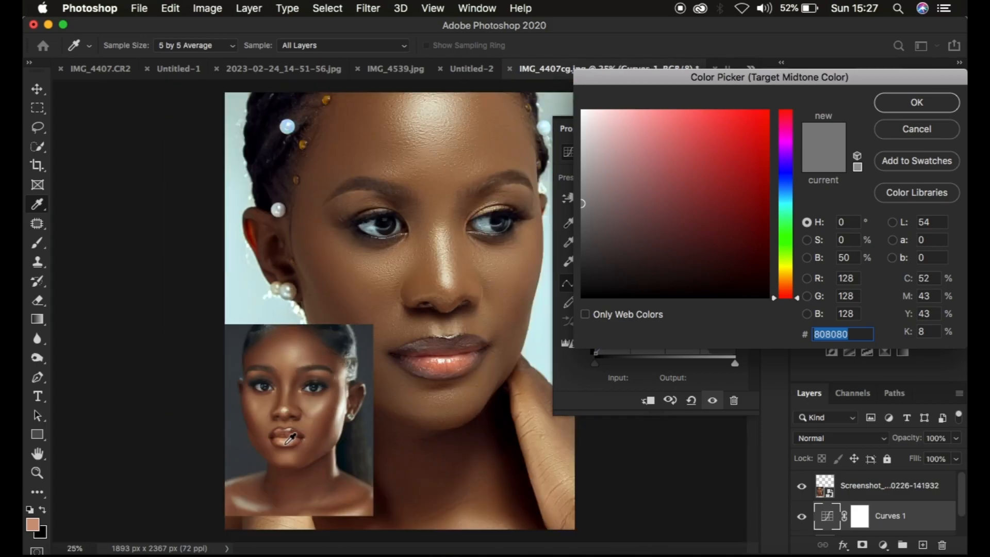
{"action": "left_click", "coordinate": [319, 355]}
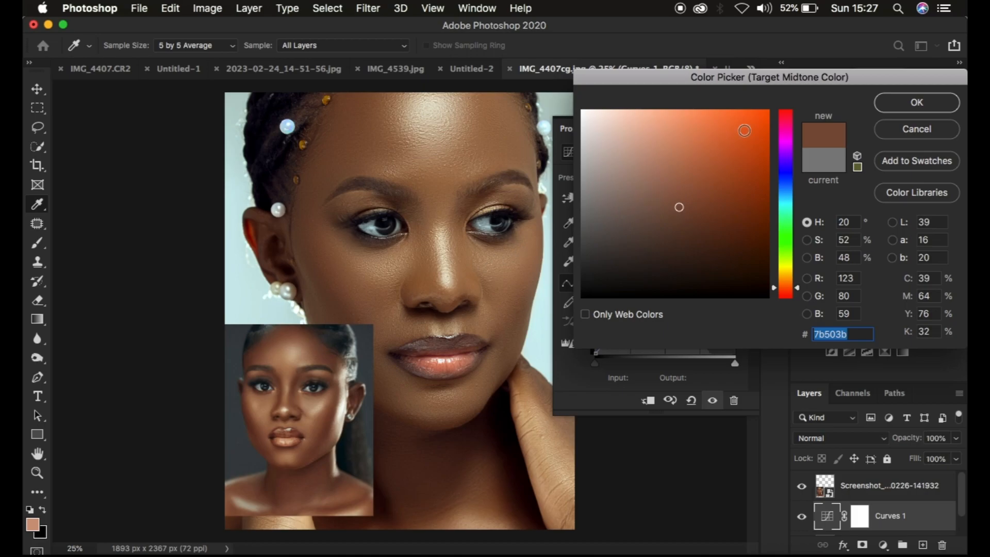
{"action": "left_click", "coordinate": [906, 104]}
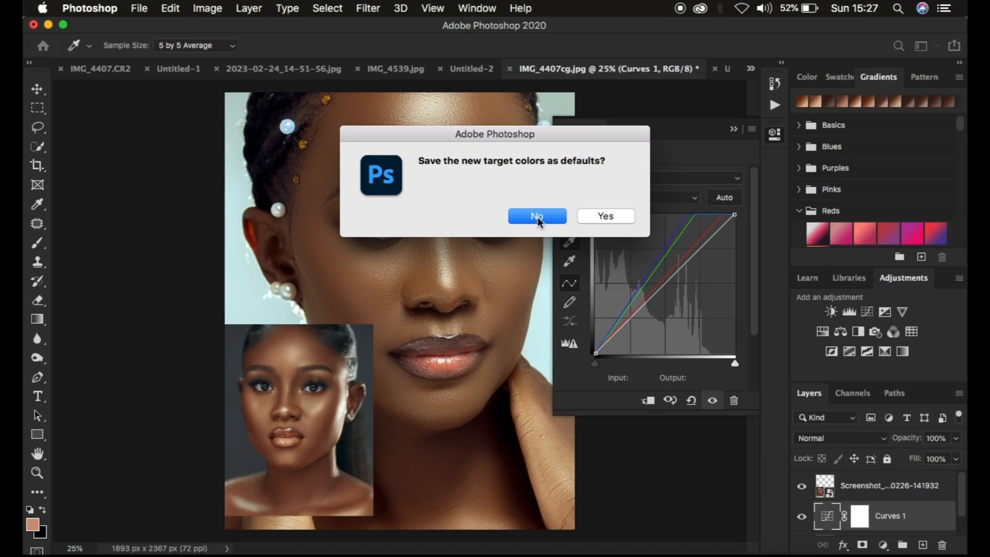
{"action": "left_click", "coordinate": [538, 219]}
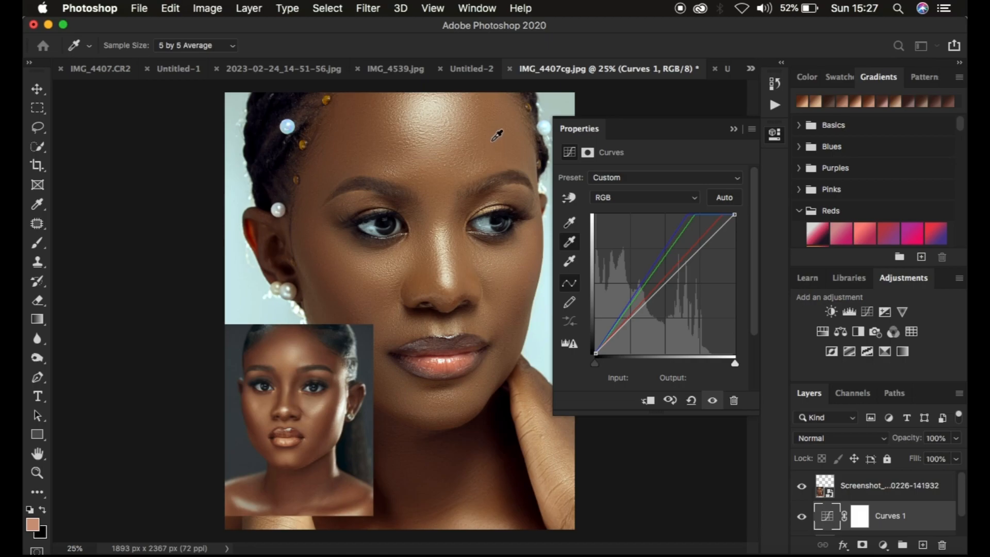
- Apply the Curves gray-point sampler to several midtone spots on the main portrait's forehead, finishing on the side nearer the pearl-earring ear
{"action": "left_click", "coordinate": [492, 146]}
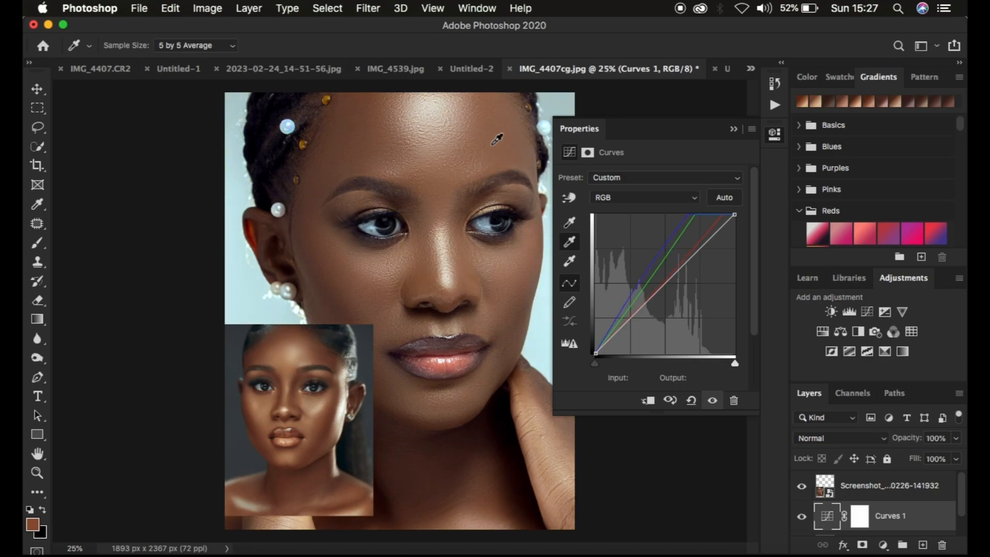
{"action": "left_click", "coordinate": [496, 142]}
{"action": "left_click", "coordinate": [364, 127]}
{"action": "left_click", "coordinate": [375, 158]}
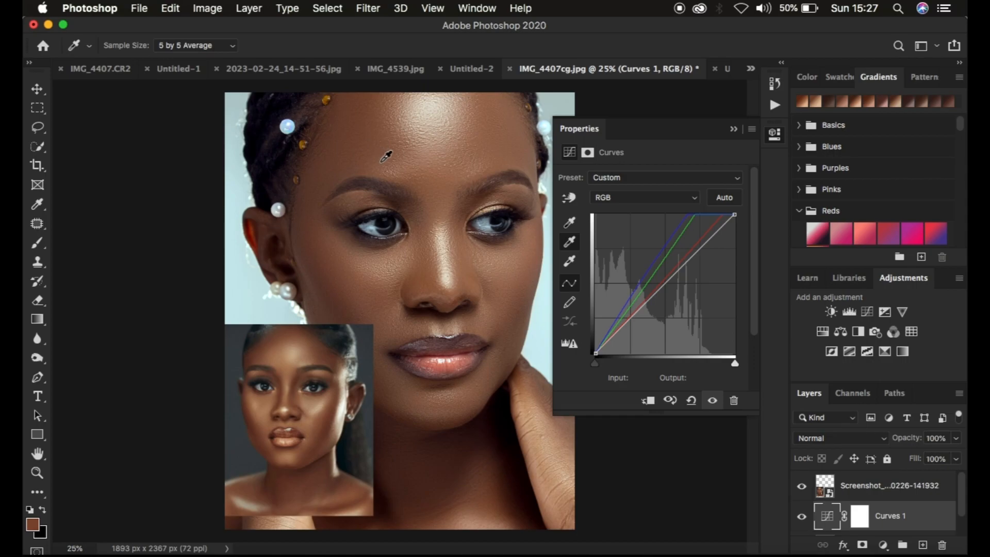
{"action": "left_click", "coordinate": [315, 194]}
{"action": "left_click", "coordinate": [323, 181]}
{"action": "left_click", "coordinate": [330, 172]}
{"action": "left_click", "coordinate": [335, 164]}
{"action": "left_click", "coordinate": [345, 144]}
{"action": "key", "text": "super+minus"}
{"action": "key", "text": "super+minus"}
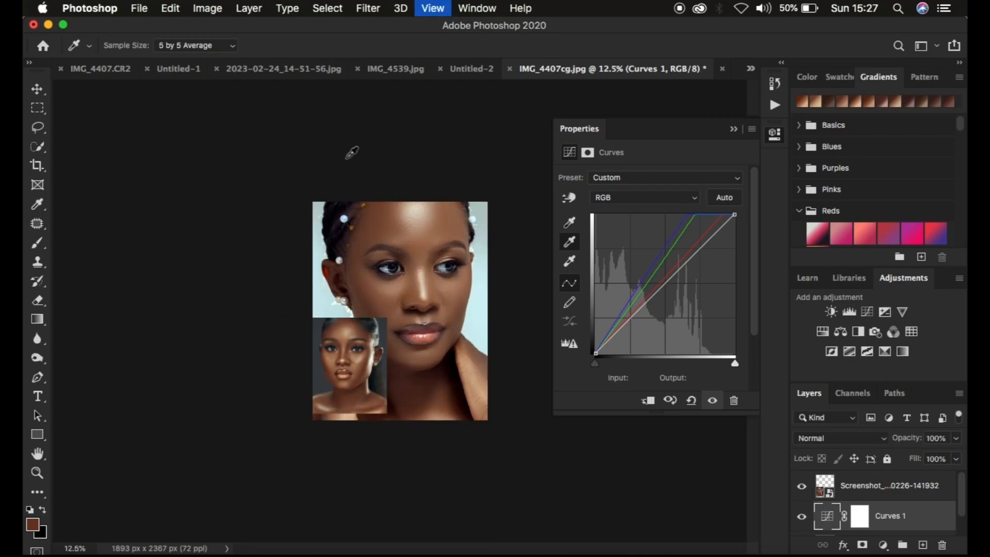
{"action": "key", "text": "super+equal"}
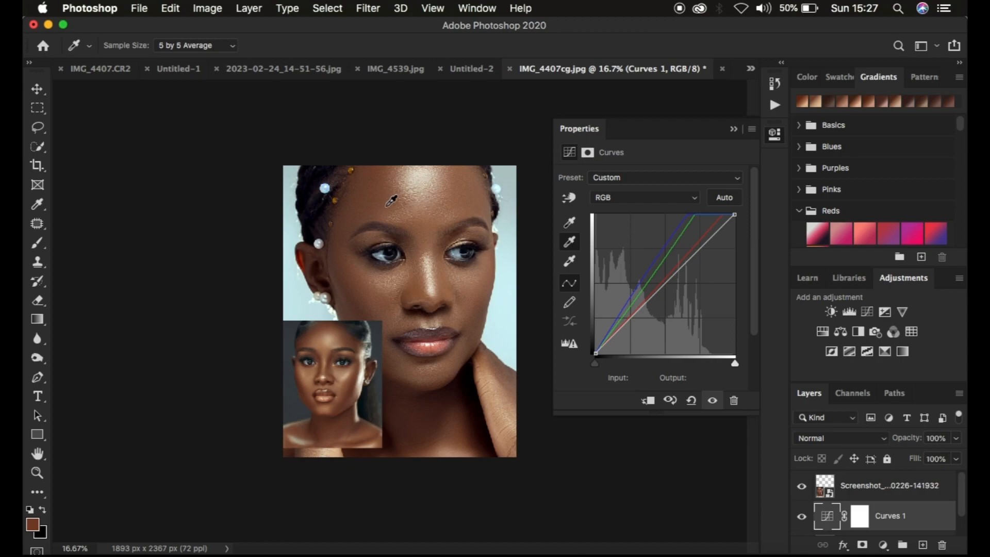
{"action": "left_click", "coordinate": [469, 201]}
{"action": "left_click", "coordinate": [372, 202]}
{"action": "key", "text": "super+plus"}
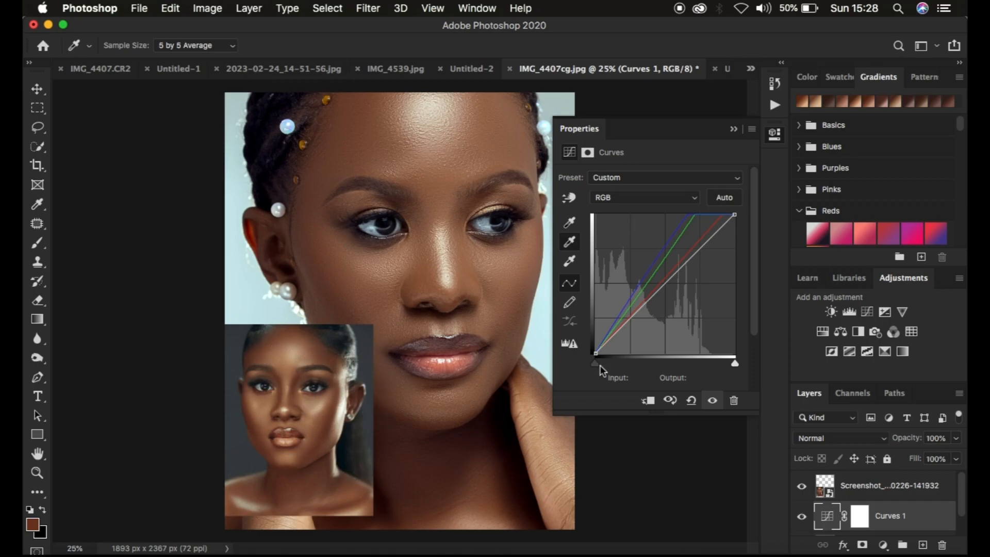
- Move the RGB curve's black point to input 15 and collapse the Curves properties
{"action": "left_click_drag", "start_coordinate": [596, 365], "coordinate": [604, 367]}
{"action": "key", "text": "super+minus"}
{"action": "key", "text": "super+equal"}
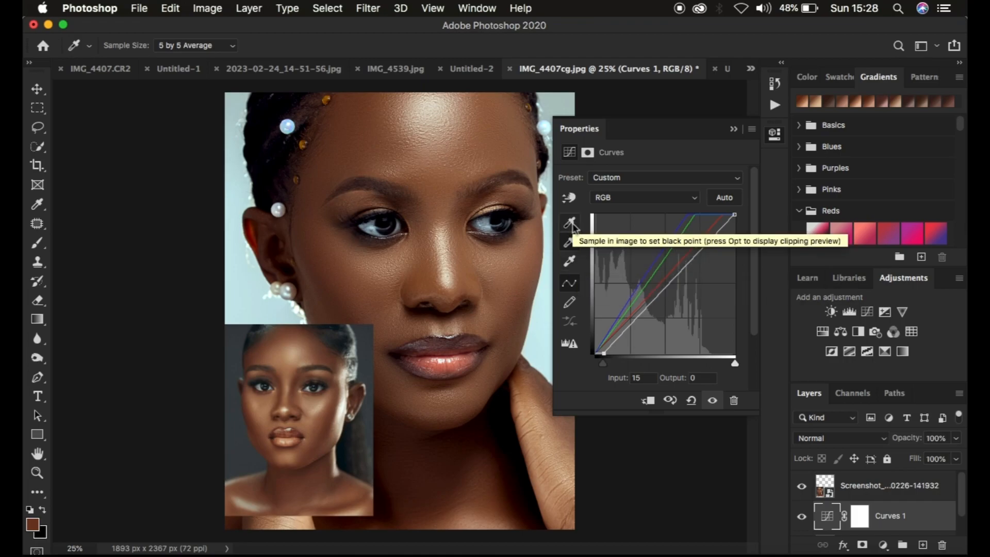
{"action": "left_click", "coordinate": [569, 242]}
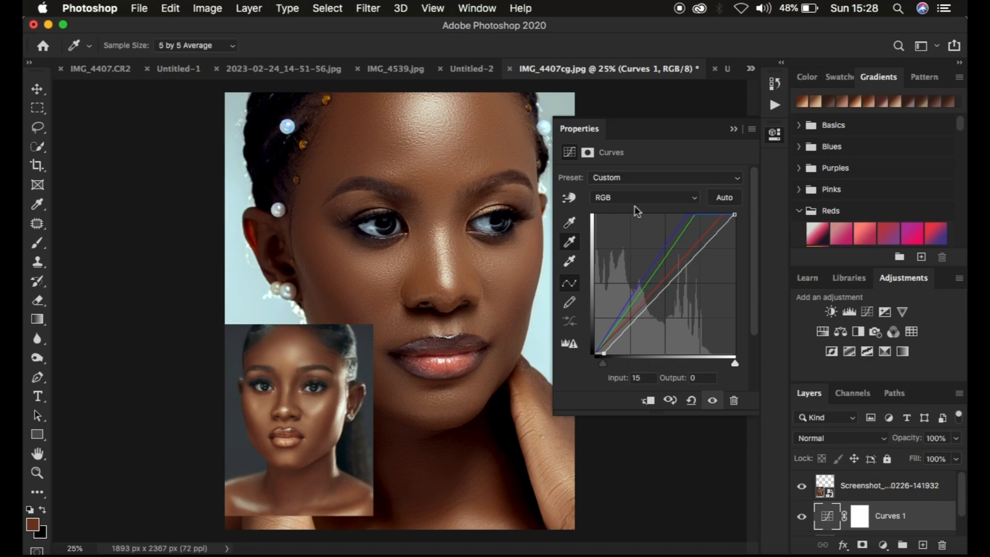
{"action": "left_click", "coordinate": [733, 129]}
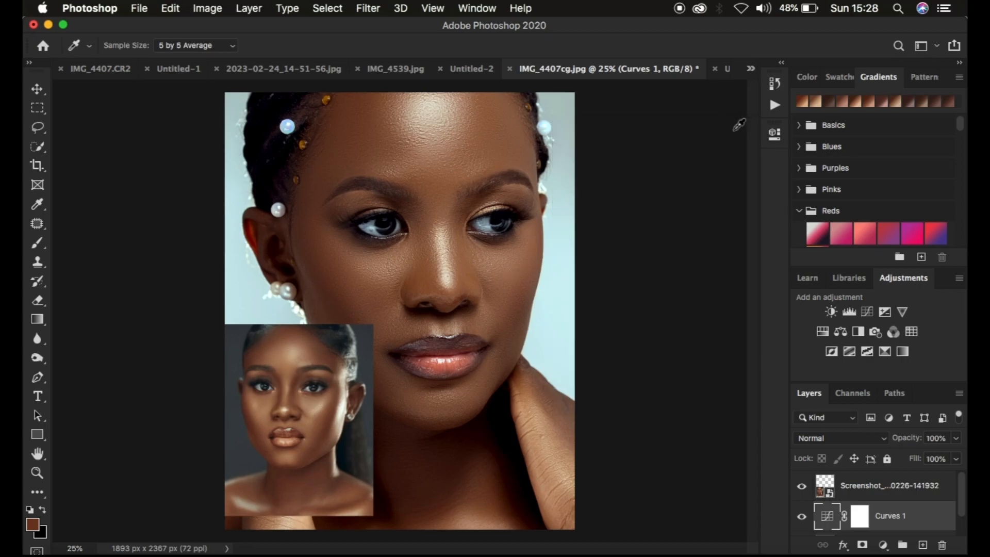
- Compare the portrait with and without the Curves 1 adjustment, leaving the adjustment visible
{"action": "left_click", "coordinate": [802, 518]}
{"action": "left_click", "coordinate": [802, 518]}
{"action": "left_click", "coordinate": [802, 517]}
{"action": "left_click", "coordinate": [801, 517]}
{"action": "left_click", "coordinate": [801, 517]}
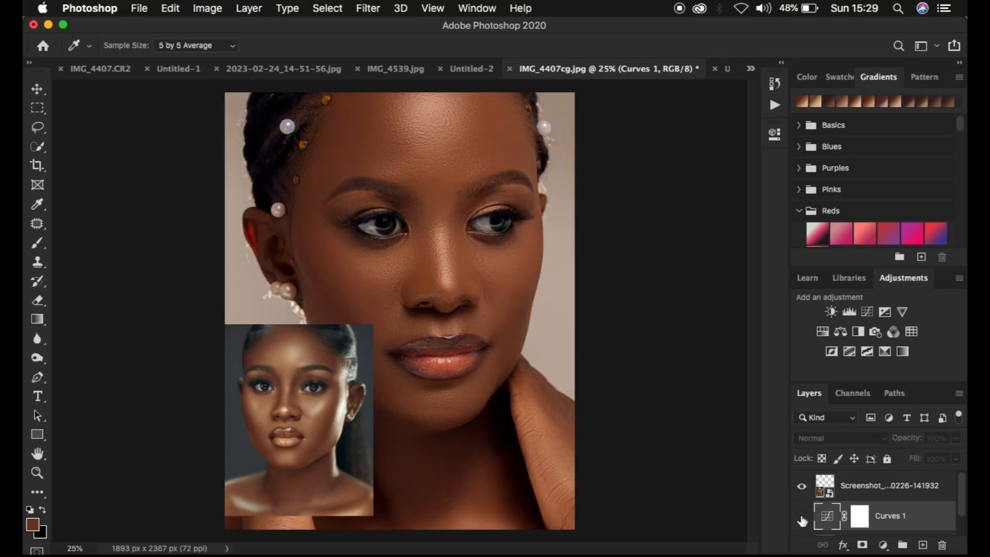
{"action": "left_click", "coordinate": [802, 517]}
{"action": "left_click", "coordinate": [802, 518]}
{"action": "left_click", "coordinate": [802, 518]}
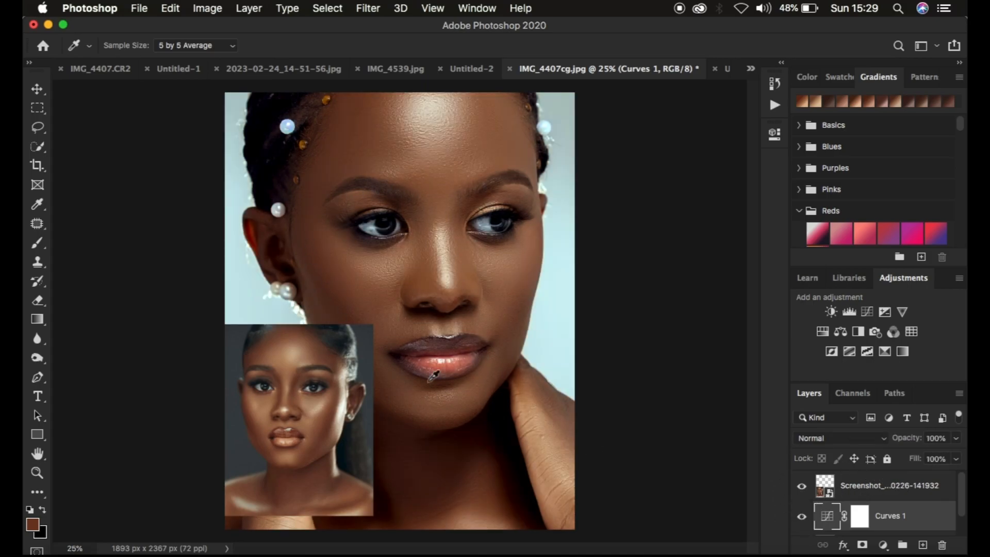
- Hide the reference portrait layer and invert the Curves 1 layer mask to black
{"action": "left_click", "coordinate": [801, 487]}
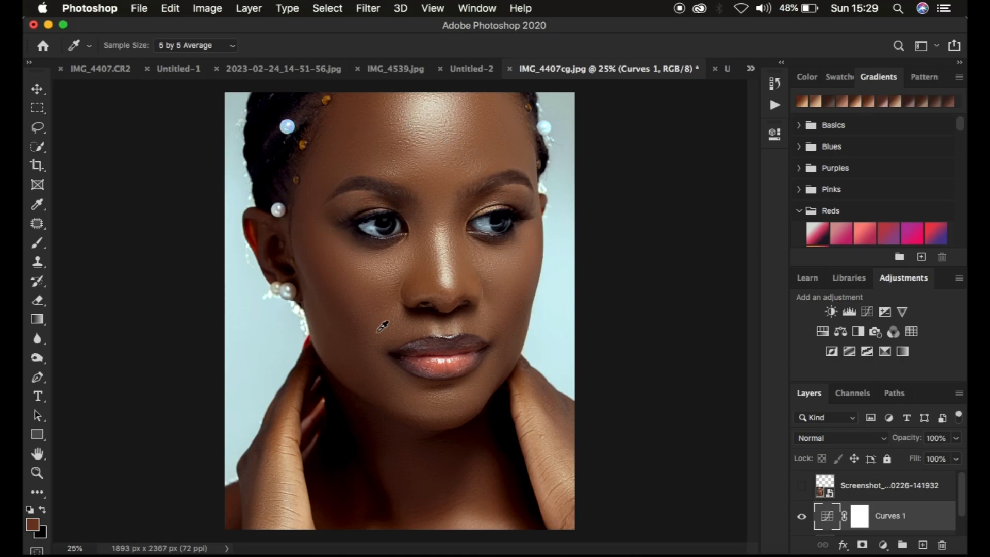
{"action": "left_click", "coordinate": [859, 518]}
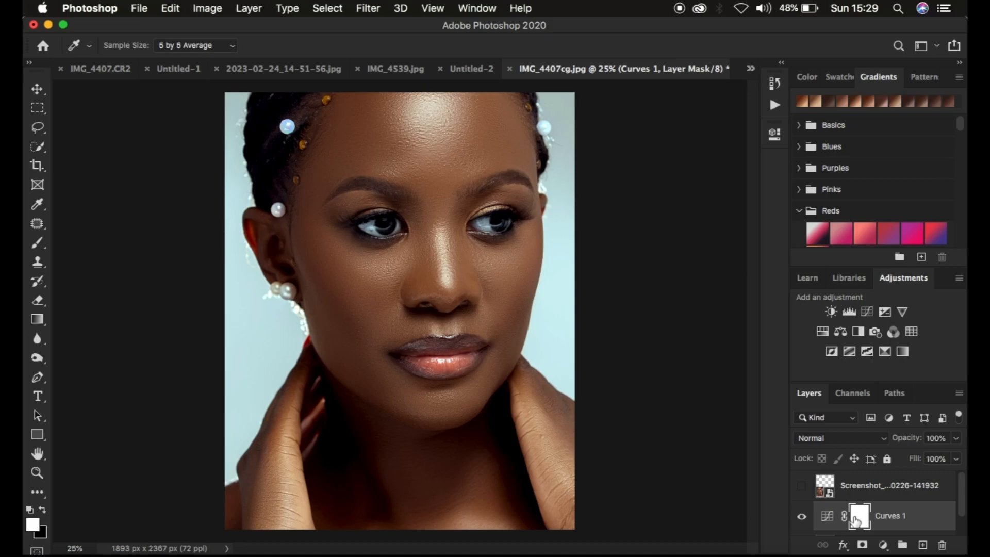
{"action": "key", "text": "super+i"}
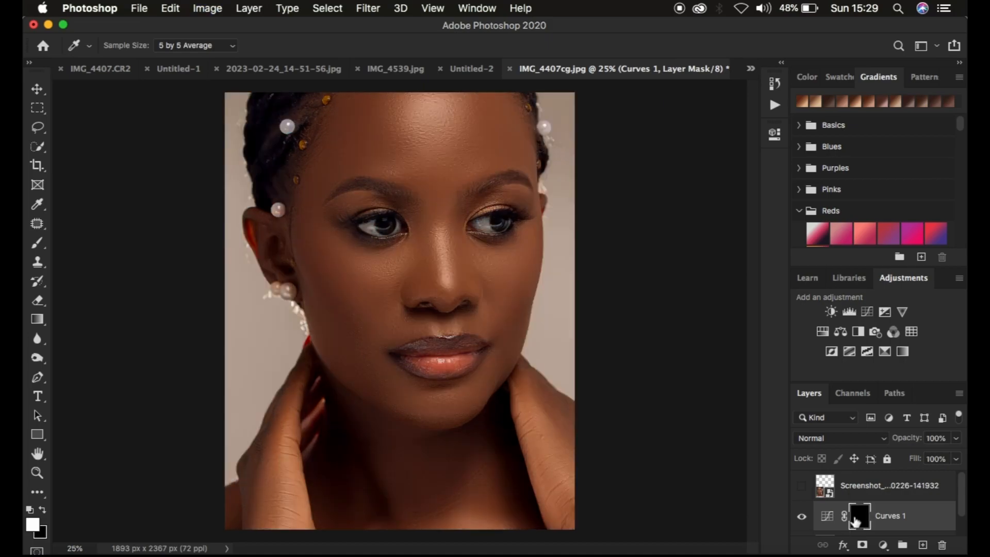
- Select the Brush tool with the Soft Round preset at 0% hardness
{"action": "left_click", "coordinate": [36, 245]}
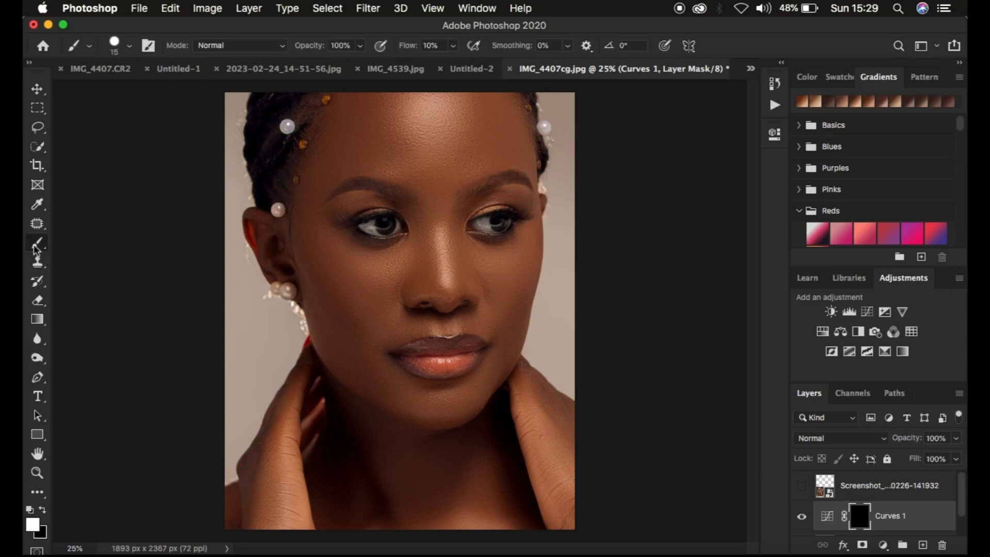
{"action": "right_click", "coordinate": [35, 247]}
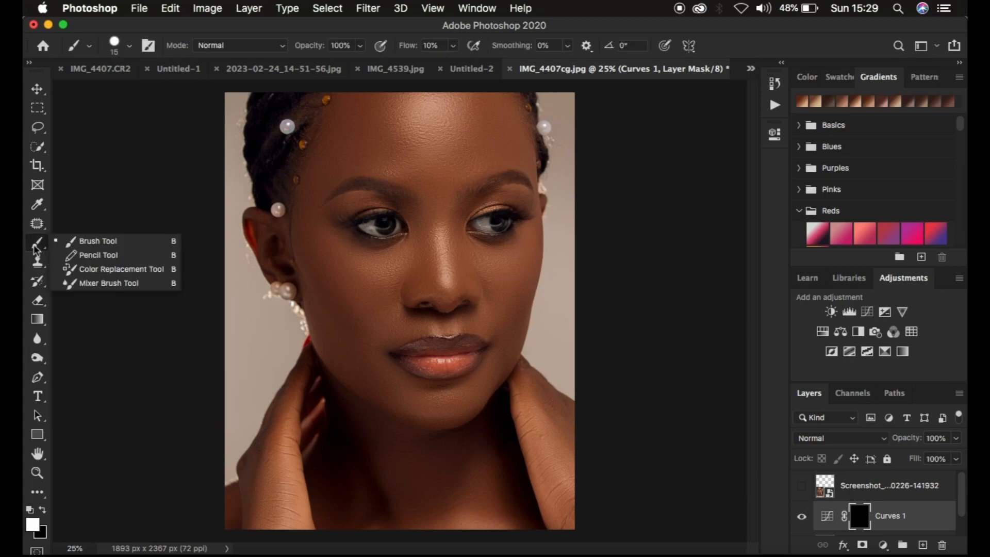
{"action": "left_click", "coordinate": [103, 242]}
{"action": "left_click", "coordinate": [129, 45]}
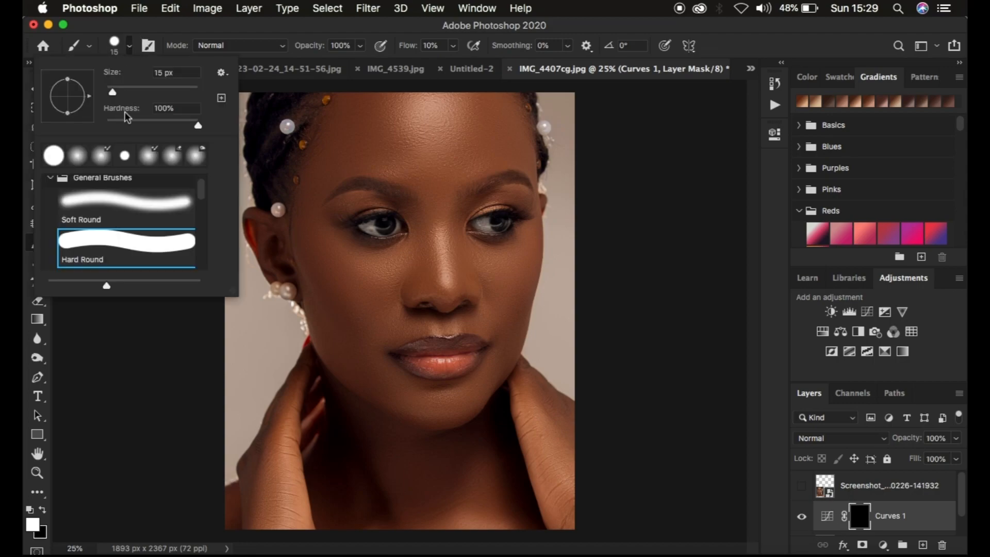
{"action": "left_click", "coordinate": [120, 205]}
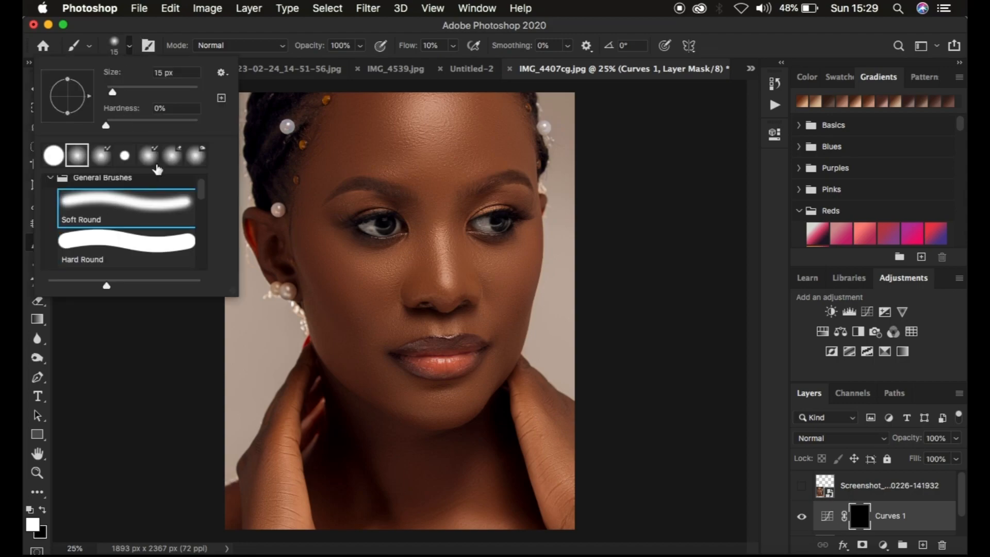
{"action": "left_click", "coordinate": [320, 32]}
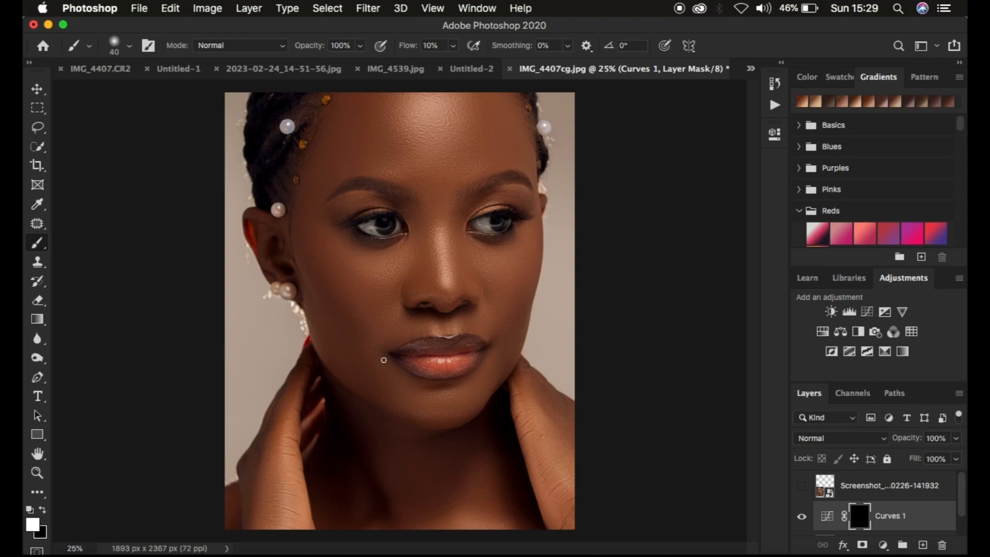
- Enlarge the brush to 500 px and paint a first white mask stroke at 10% flow over the cheek and nose area
{"action": "key", "text": "bracketright"}
{"action": "key", "text": "bracketright"}
{"action": "key", "text": "bracketright"}
{"action": "key", "text": "bracketright"}
{"action": "key", "text": "bracketright"}
{"action": "key", "text": "bracketright"}
{"action": "key", "text": "bracketright"}
{"action": "key", "text": "bracketright"}
{"action": "key", "text": "bracketright"}
{"action": "key", "text": "bracketright"}
{"action": "key", "text": "bracketright"}
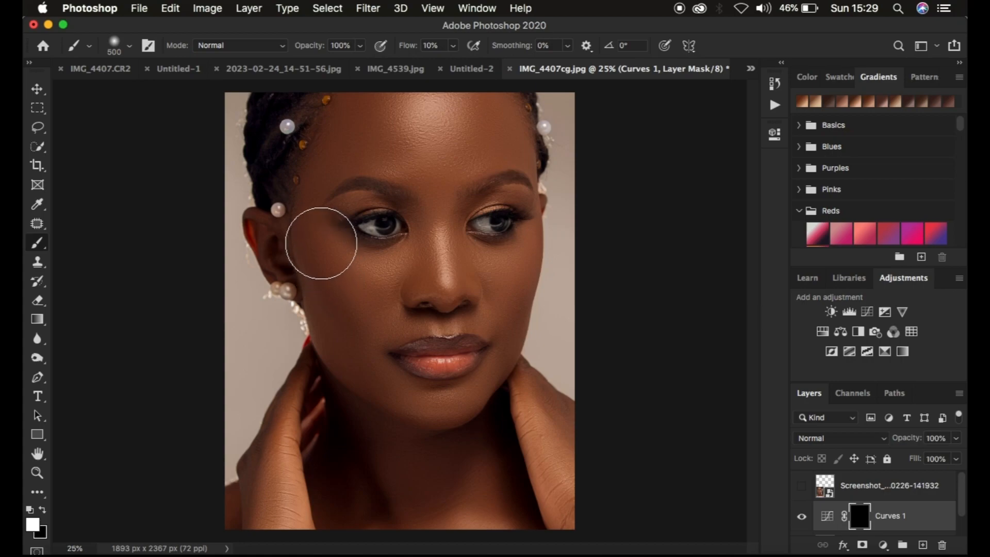
{"action": "mouse_move", "coordinate": [320, 241]}
{"action": "left_mouse_down"}
{"action": "mouse_move", "coordinate": [336, 283]}
{"action": "mouse_move", "coordinate": [370, 292]}
{"action": "left_mouse_up"}
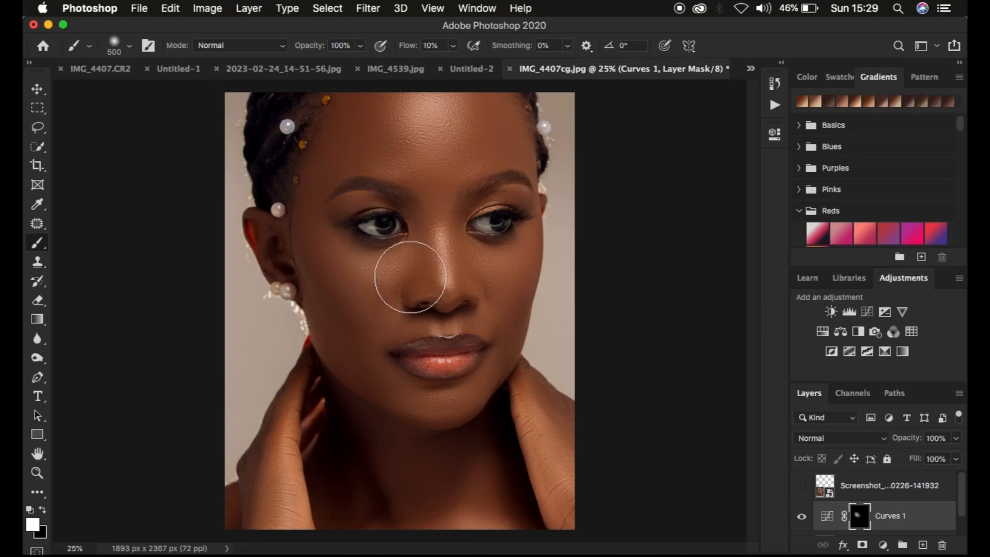
- Set the brush flow to 100% and paint white on the Curves 1 mask over the face, neck and hands
{"action": "left_click", "coordinate": [407, 47]}
{"action": "left_click_drag", "start_coordinate": [407, 47], "coordinate": [579, 49]}
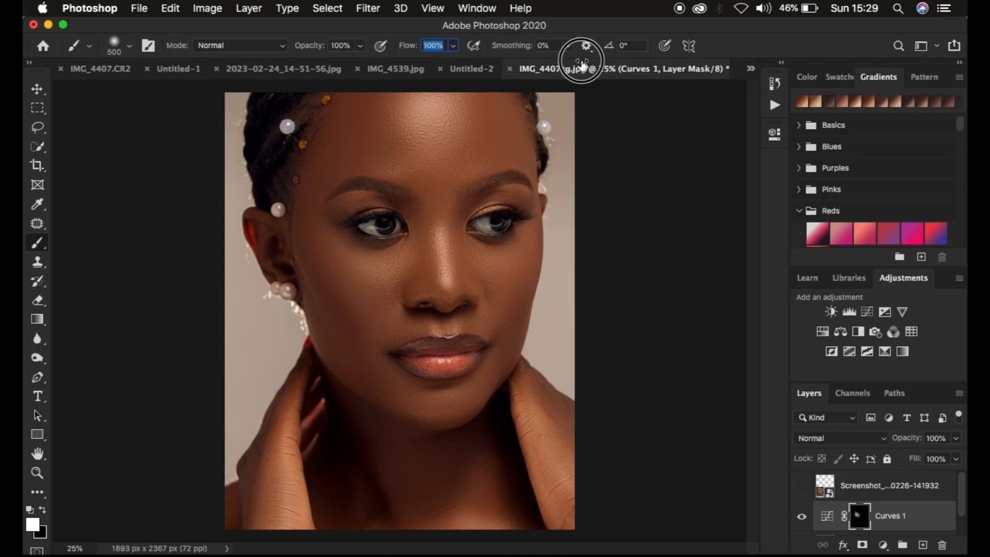
{"action": "mouse_move", "coordinate": [436, 279]}
{"action": "left_mouse_down"}
{"action": "mouse_move", "coordinate": [390, 276]}
{"action": "mouse_move", "coordinate": [390, 296]}
{"action": "mouse_move", "coordinate": [330, 271]}
{"action": "mouse_move", "coordinate": [320, 216]}
{"action": "mouse_move", "coordinate": [333, 155]}
{"action": "mouse_move", "coordinate": [423, 131]}
{"action": "mouse_move", "coordinate": [352, 147]}
{"action": "mouse_move", "coordinate": [432, 192]}
{"action": "mouse_move", "coordinate": [441, 276]}
{"action": "mouse_move", "coordinate": [432, 153]}
{"action": "mouse_move", "coordinate": [482, 148]}
{"action": "mouse_move", "coordinate": [406, 129]}
{"action": "mouse_move", "coordinate": [416, 120]}
{"action": "mouse_move", "coordinate": [460, 171]}
{"action": "mouse_move", "coordinate": [448, 187]}
{"action": "mouse_move", "coordinate": [495, 165]}
{"action": "mouse_move", "coordinate": [447, 203]}
{"action": "mouse_move", "coordinate": [458, 281]}
{"action": "mouse_move", "coordinate": [488, 295]}
{"action": "mouse_move", "coordinate": [369, 317]}
{"action": "mouse_move", "coordinate": [396, 389]}
{"action": "mouse_move", "coordinate": [483, 428]}
{"action": "mouse_move", "coordinate": [485, 319]}
{"action": "mouse_move", "coordinate": [496, 268]}
{"action": "mouse_move", "coordinate": [504, 271]}
{"action": "mouse_move", "coordinate": [368, 315]}
{"action": "mouse_move", "coordinate": [329, 443]}
{"action": "mouse_move", "coordinate": [335, 455]}
{"action": "mouse_move", "coordinate": [299, 414]}
{"action": "mouse_move", "coordinate": [293, 466]}
{"action": "mouse_move", "coordinate": [342, 454]}
{"action": "mouse_move", "coordinate": [333, 431]}
{"action": "mouse_move", "coordinate": [406, 510]}
{"action": "mouse_move", "coordinate": [552, 485]}
{"action": "mouse_move", "coordinate": [523, 447]}
{"action": "mouse_move", "coordinate": [509, 397]}
{"action": "mouse_move", "coordinate": [576, 495]}
{"action": "mouse_move", "coordinate": [525, 431]}
{"action": "mouse_move", "coordinate": [322, 514]}
{"action": "mouse_move", "coordinate": [332, 507]}
{"action": "mouse_move", "coordinate": [267, 504]}
{"action": "mouse_move", "coordinate": [245, 520]}
{"action": "mouse_move", "coordinate": [343, 478]}
{"action": "mouse_move", "coordinate": [381, 405]}
{"action": "mouse_move", "coordinate": [360, 388]}
{"action": "mouse_move", "coordinate": [441, 430]}
{"action": "mouse_move", "coordinate": [362, 376]}
{"action": "mouse_move", "coordinate": [351, 339]}
{"action": "mouse_move", "coordinate": [269, 225]}
{"action": "mouse_move", "coordinate": [290, 253]}
{"action": "mouse_move", "coordinate": [324, 159]}
{"action": "mouse_move", "coordinate": [327, 112]}
{"action": "mouse_move", "coordinate": [367, 137]}
{"action": "mouse_move", "coordinate": [422, 87]}
{"action": "mouse_move", "coordinate": [459, 133]}
{"action": "mouse_move", "coordinate": [493, 106]}
{"action": "mouse_move", "coordinate": [479, 136]}
{"action": "mouse_move", "coordinate": [508, 196]}
{"action": "mouse_move", "coordinate": [481, 241]}
{"action": "mouse_move", "coordinate": [466, 156]}
{"action": "mouse_move", "coordinate": [376, 179]}
{"action": "mouse_move", "coordinate": [314, 230]}
{"action": "mouse_move", "coordinate": [362, 142]}
{"action": "mouse_move", "coordinate": [437, 125]}
{"action": "mouse_move", "coordinate": [442, 232]}
{"action": "mouse_move", "coordinate": [398, 294]}
{"action": "mouse_move", "coordinate": [504, 269]}
{"action": "mouse_move", "coordinate": [486, 177]}
{"action": "left_mouse_up"}
- Compare the masked skin result with and without Curves 1, leaving the layer visible
{"action": "left_click", "coordinate": [802, 516]}
{"action": "left_click", "coordinate": [802, 516]}
{"action": "left_click", "coordinate": [802, 517]}
{"action": "left_click", "coordinate": [802, 517]}
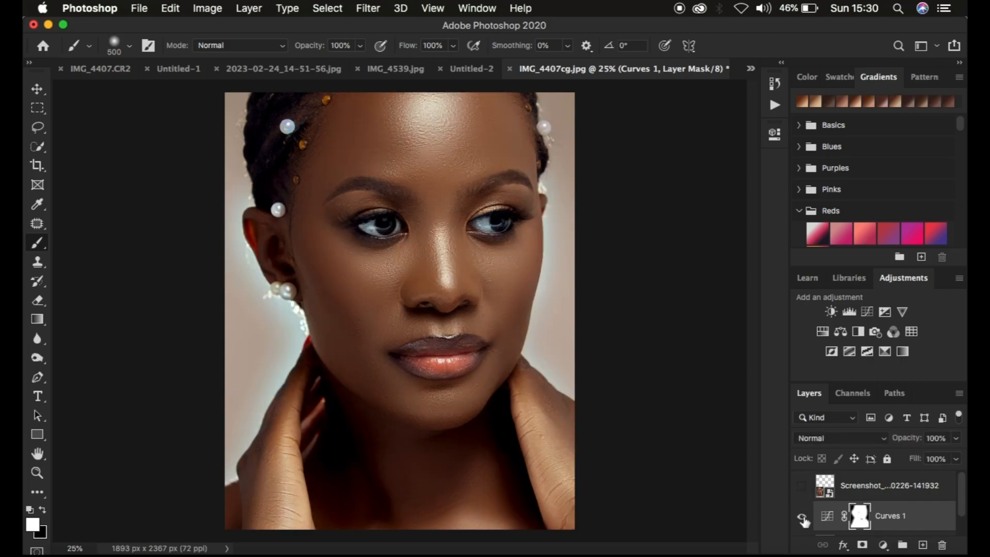
{"action": "left_click", "coordinate": [801, 486]}
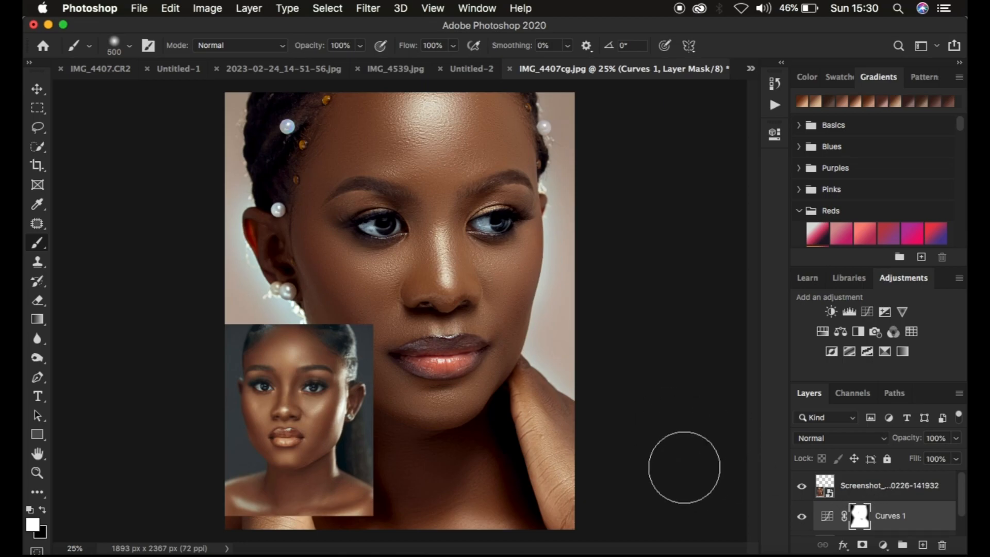
{"action": "left_click", "coordinate": [893, 489]}
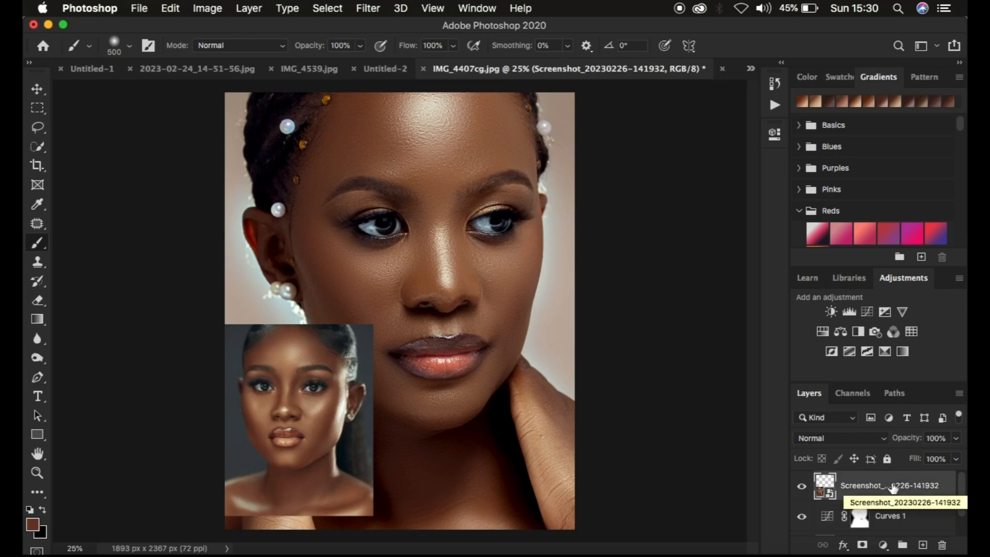
{"action": "key", "text": "Delete"}
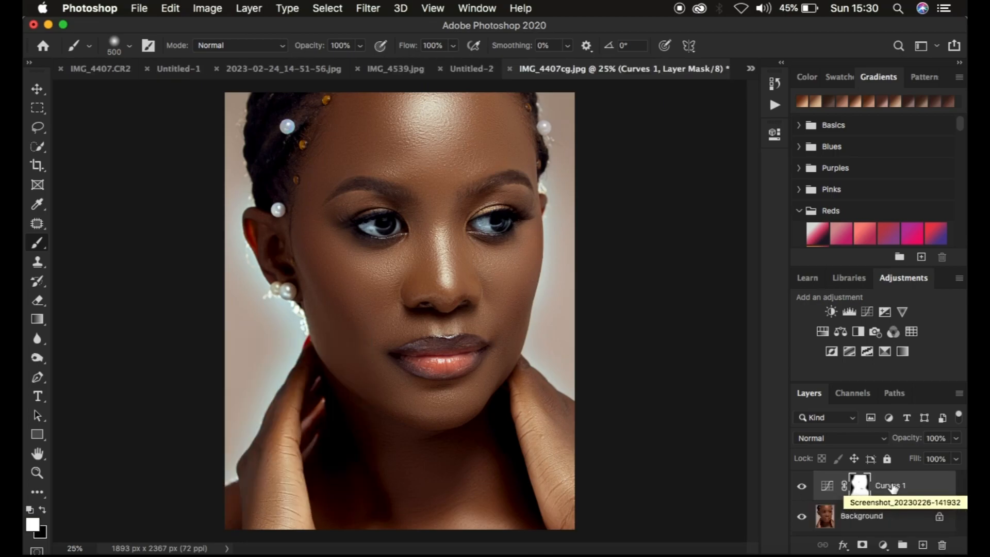